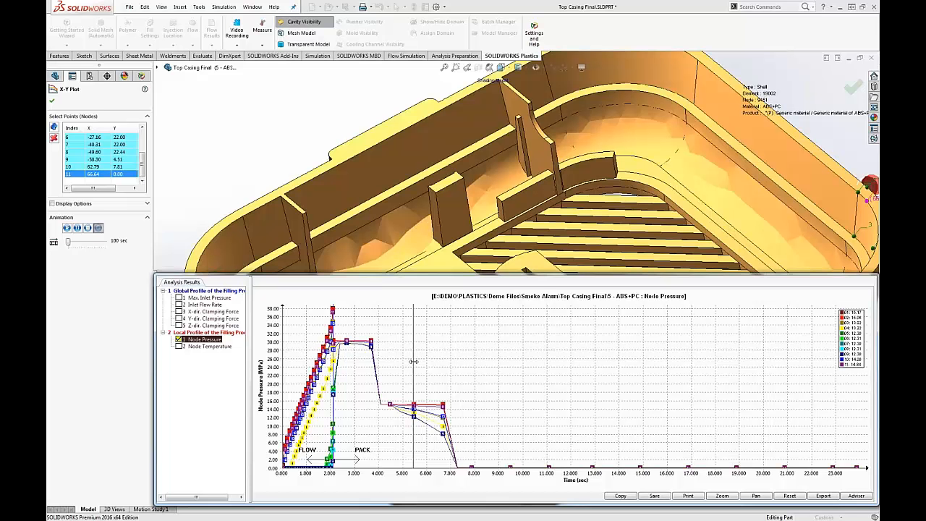
# Read the Node Pressure curves along the time axis and replace them with an enlarged Node Temperature plot for examination
pyautogui.moveTo(413, 361); pyautogui.dragTo(445, 407)
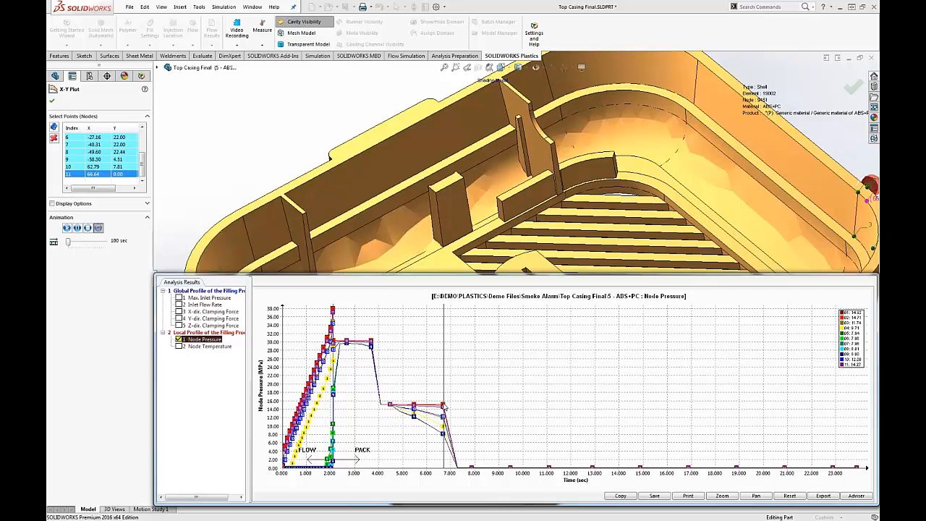
pyautogui.click(179, 346)
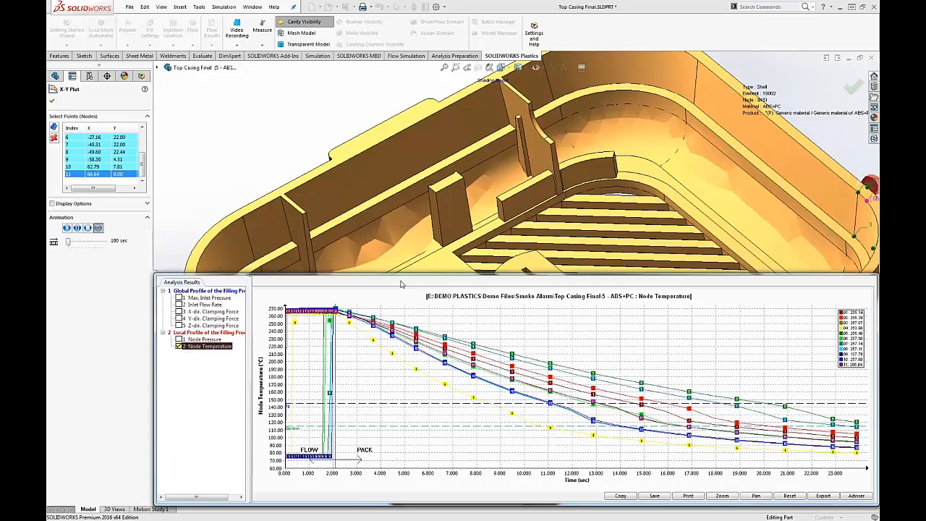
pyautogui.moveTo(403, 275); pyautogui.dragTo(404, 262)
pyautogui.moveTo(534, 347); pyautogui.dragTo(771, 470)
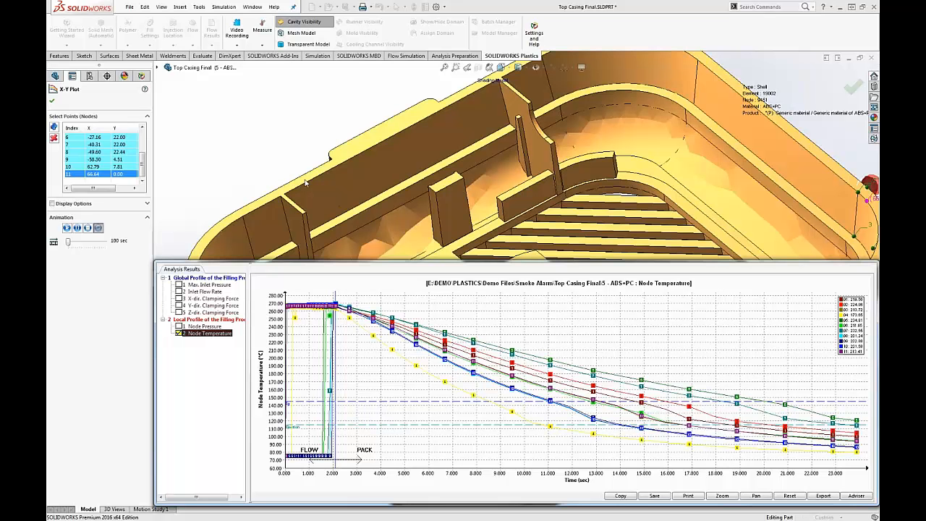
# Check the plotted nodes' locations on the casing against the Node Temperature curves and close the X-Y plot
pyautogui.click(299, 126)
pyautogui.scroll(2, 298, 125)
pyautogui.scroll(-1, 296, 129)
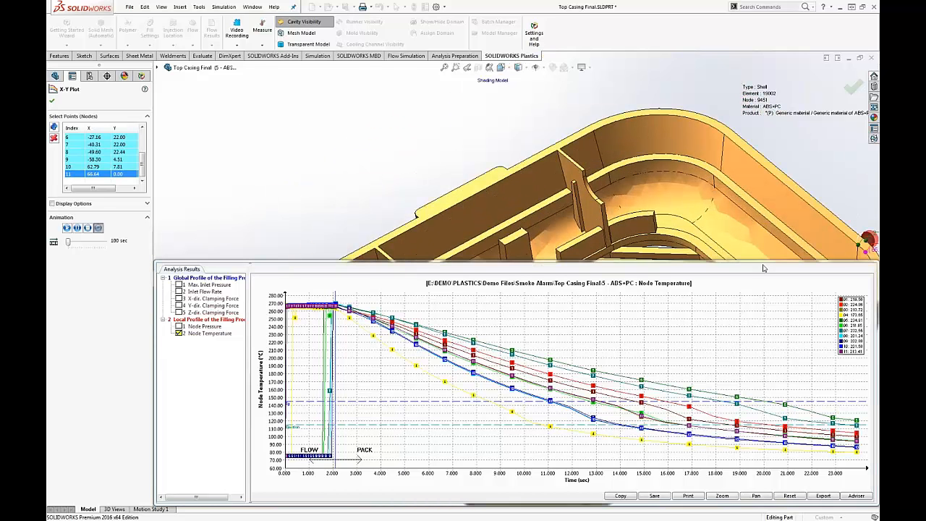
pyautogui.moveTo(765, 262); pyautogui.dragTo(753, 410)
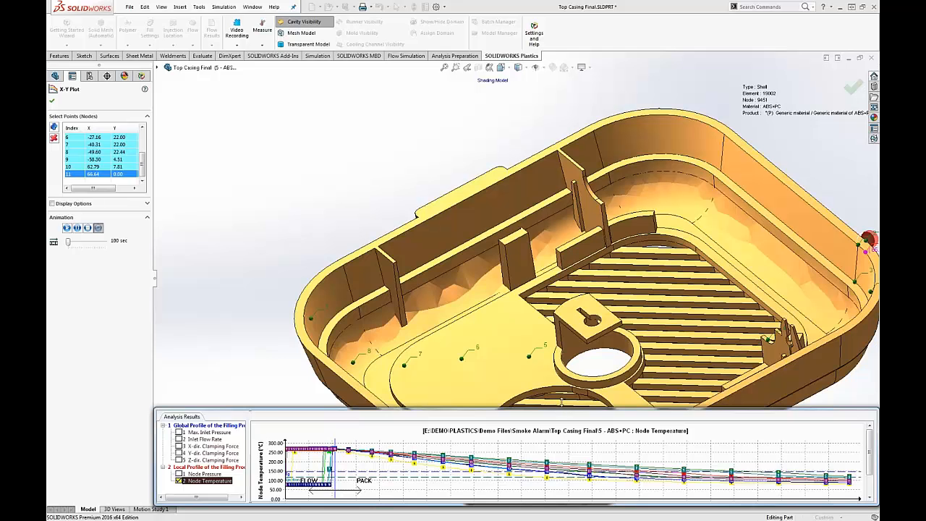
pyautogui.moveTo(563, 409); pyautogui.dragTo(566, 283)
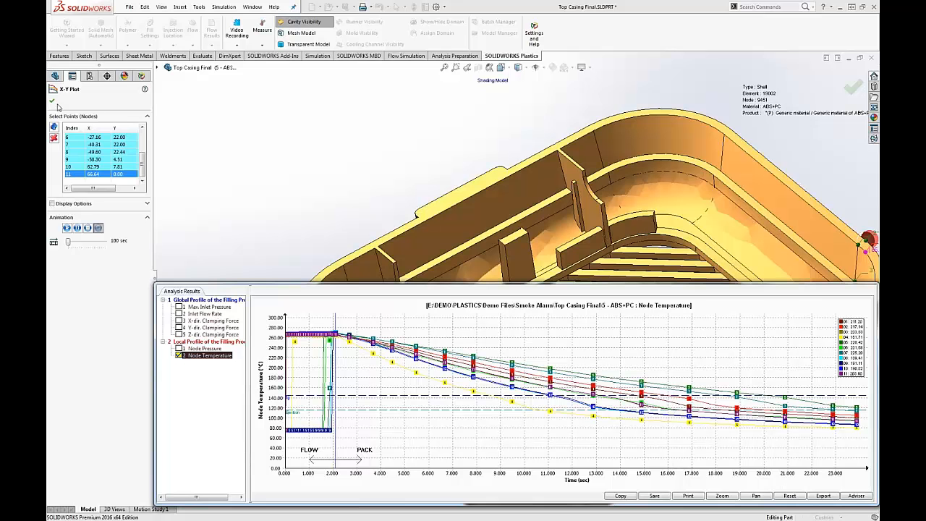
pyautogui.click(51, 100)
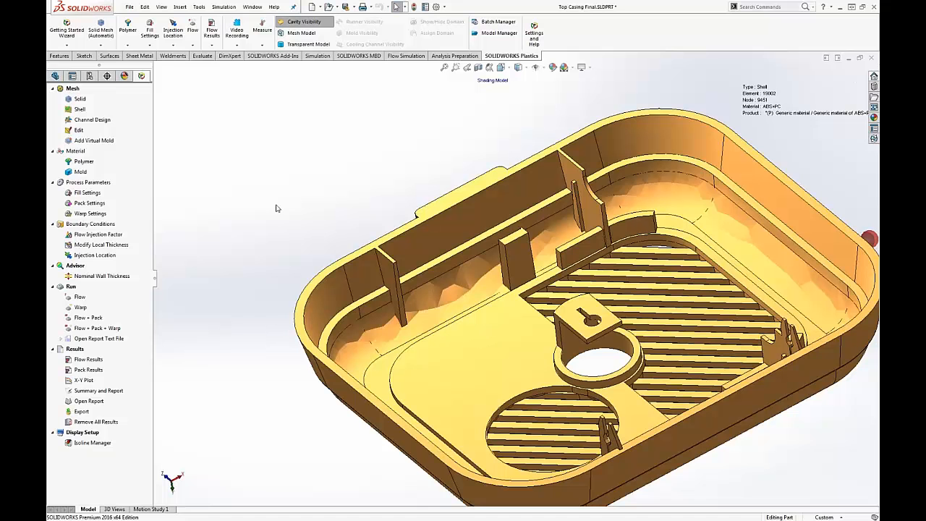
# Review the Fill Settings and the Pack Settings with their pressure profile, leaving both without changes
pyautogui.doubleClick(85, 193)
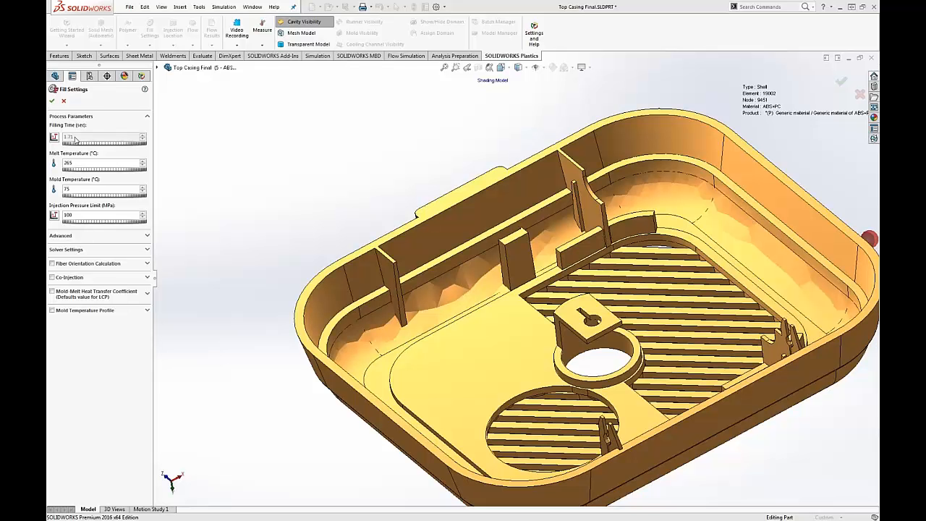
pyautogui.click(63, 101)
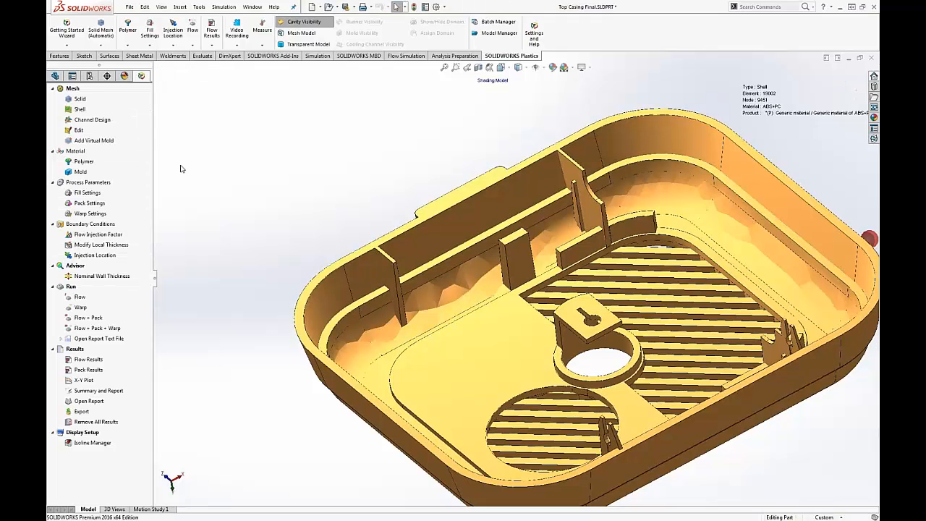
pyautogui.doubleClick(79, 204)
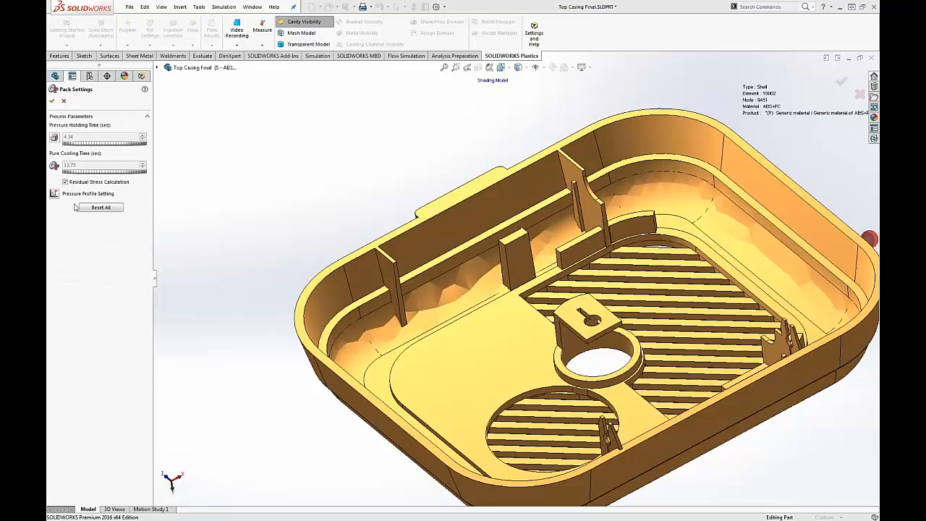
pyautogui.click(54, 193)
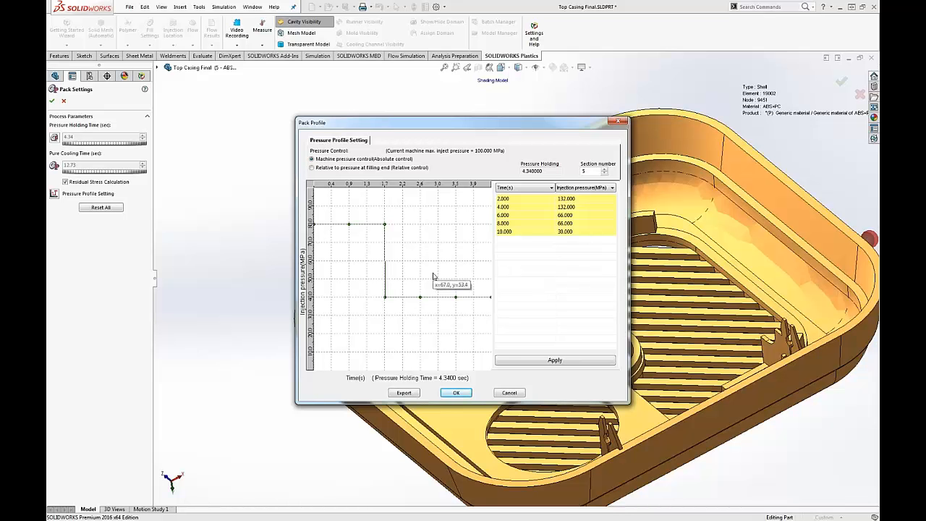
pyautogui.click(509, 392)
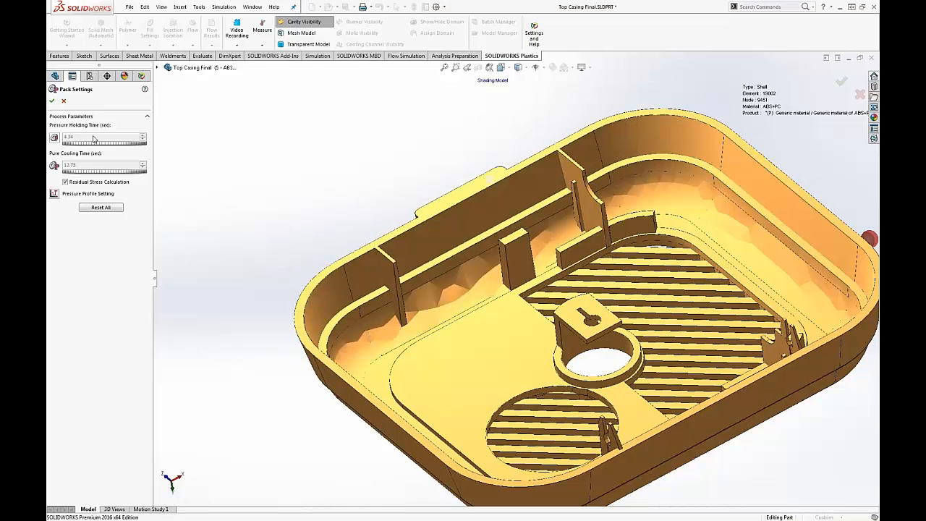
pyautogui.click(64, 101)
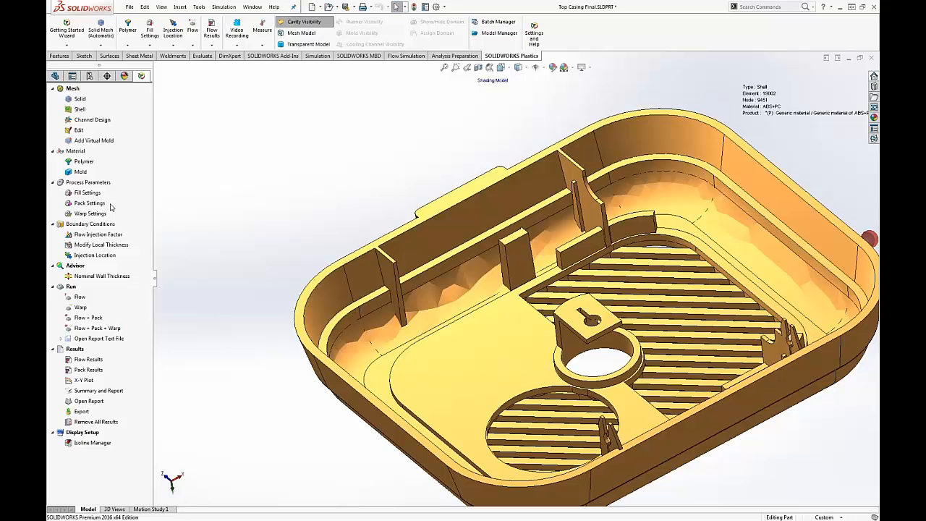
# Reopen the X-Y plot to read the Node Temperature curves during the packing and cooling stages, and close it
pyautogui.doubleClick(84, 380)
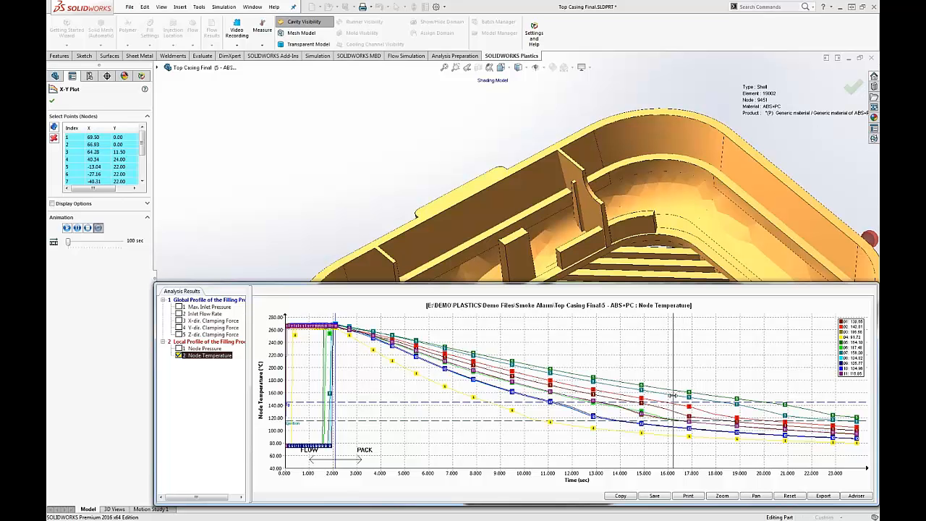
pyautogui.click(315, 233)
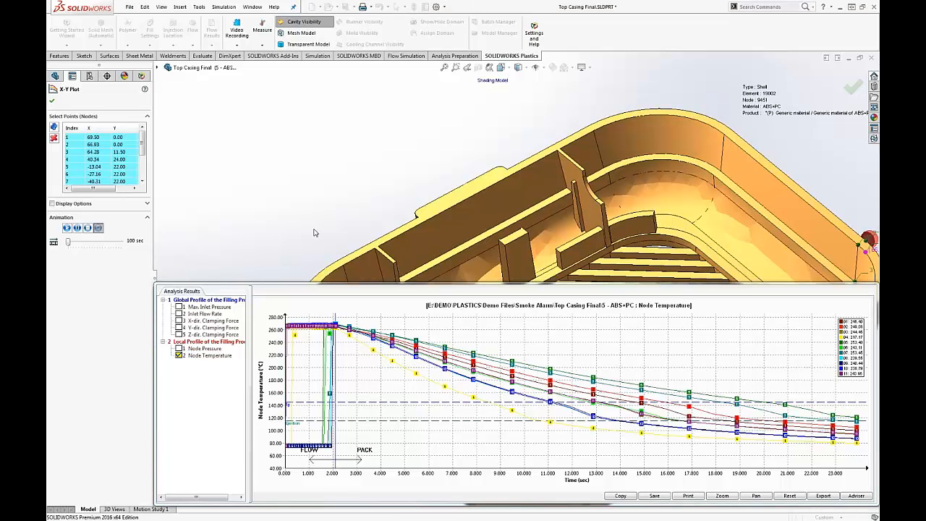
pyautogui.click(845, 91)
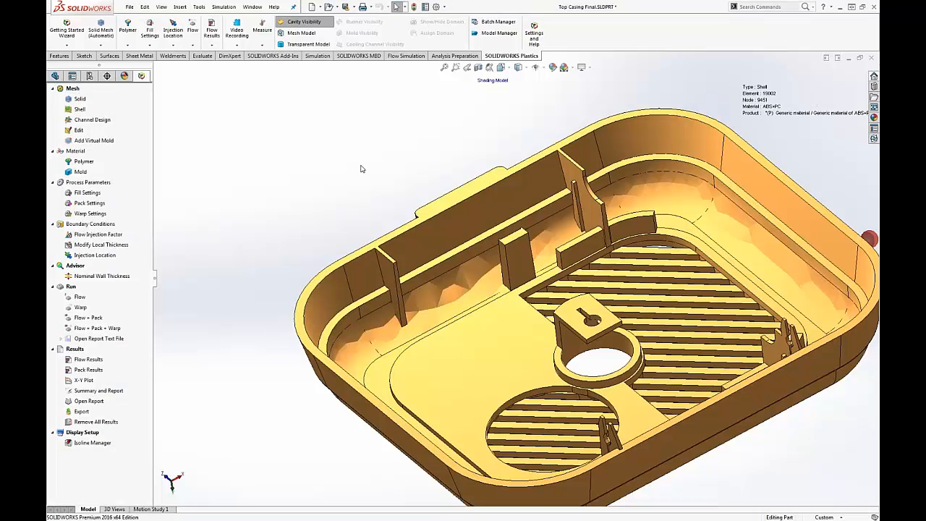
# Activate the configuration "6 - Family Mold Layout - 1" and reload its Plastics project, bringing all four parts into view
pyautogui.click(89, 75)
pyautogui.doubleClick(120, 164)
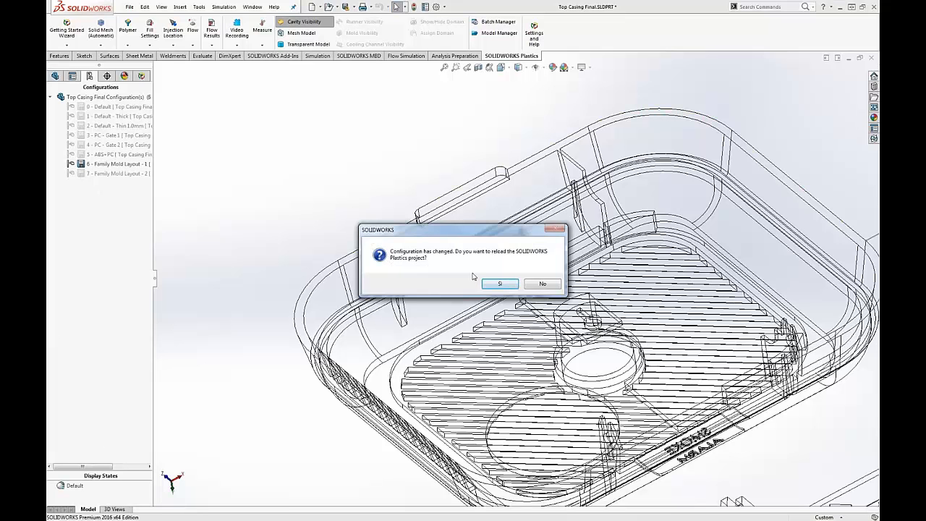
pyautogui.click(500, 284)
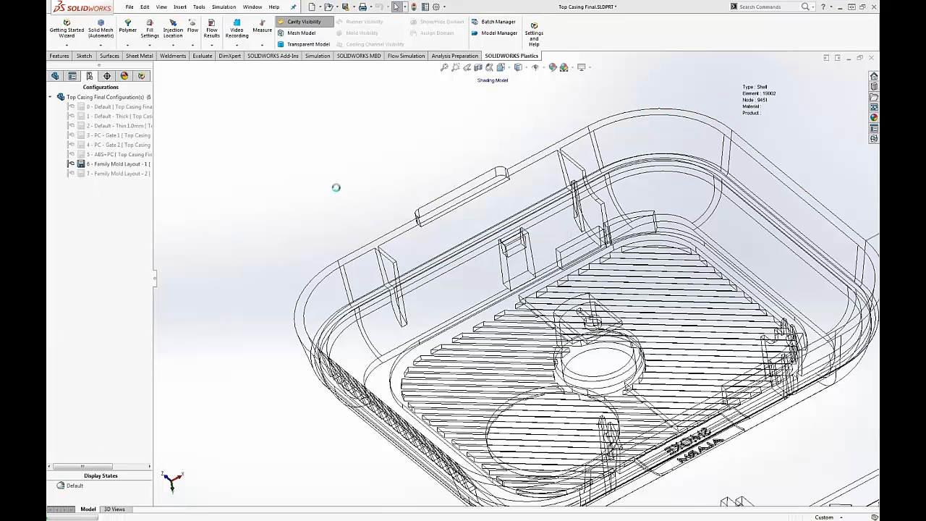
pyautogui.scroll(8, 364, 207)
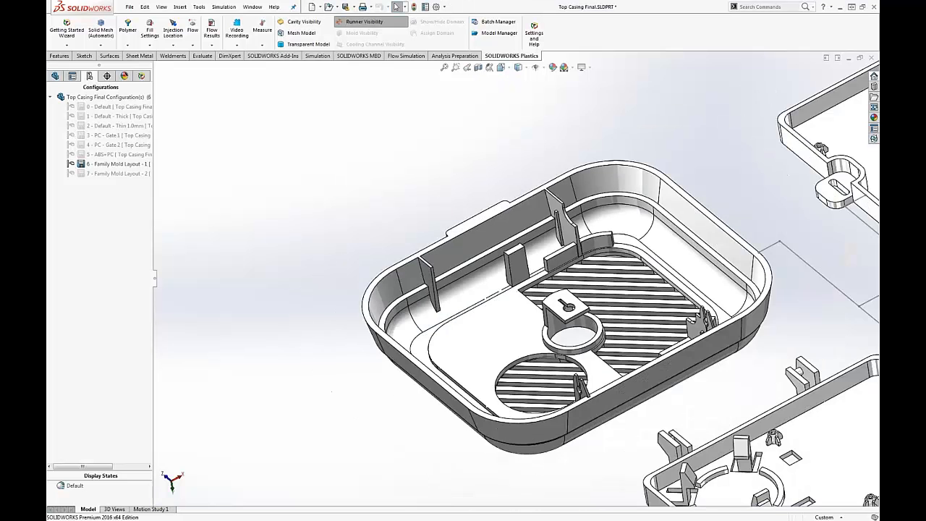
pyautogui.scroll(-2, 744, 264)
pyautogui.scroll(-1, 523, 300)
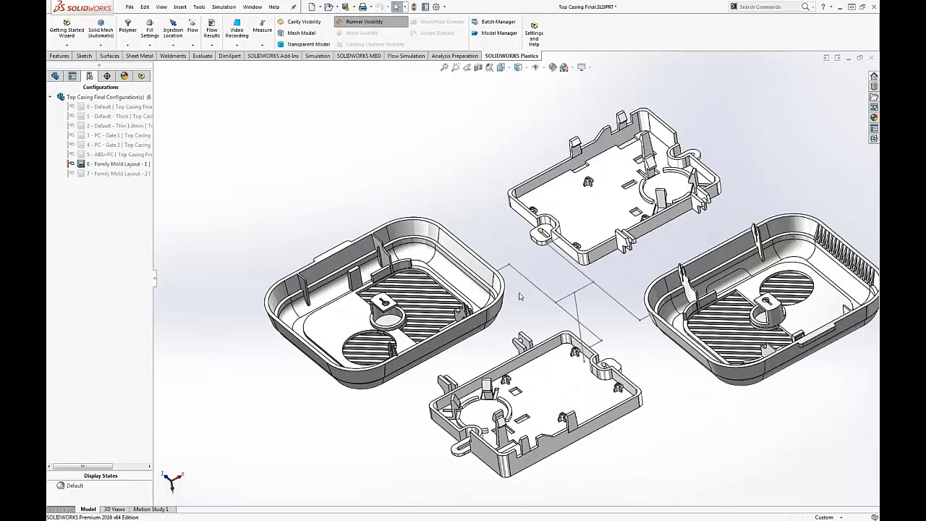
pyautogui.moveTo(504, 233)
pyautogui.mouseDown(button='middle')
pyautogui.moveTo(513, 231)
pyautogui.moveTo(505, 208)
pyautogui.moveTo(507, 231)
pyautogui.mouseUp(button='middle')
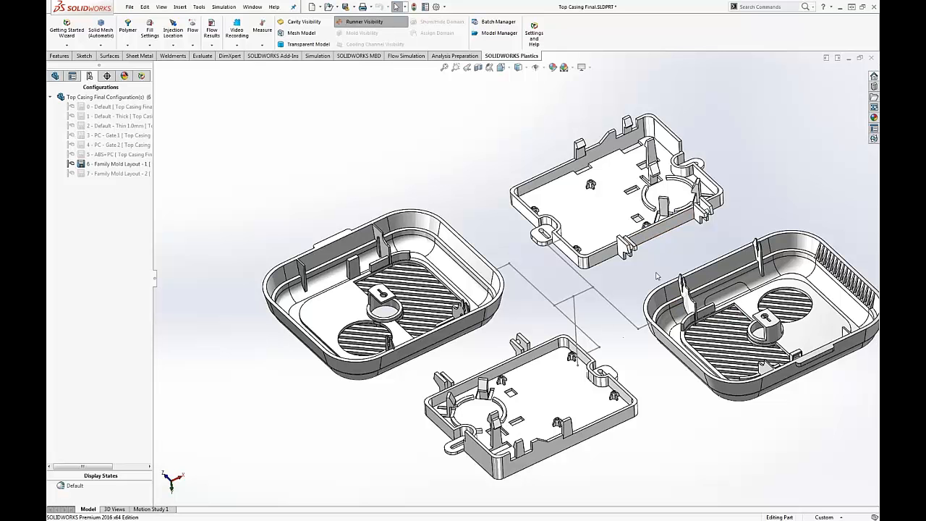
# Animate the Fill Time flow result of the family mold and view its pressure and central temperature at end of fill
pyautogui.click(142, 77)
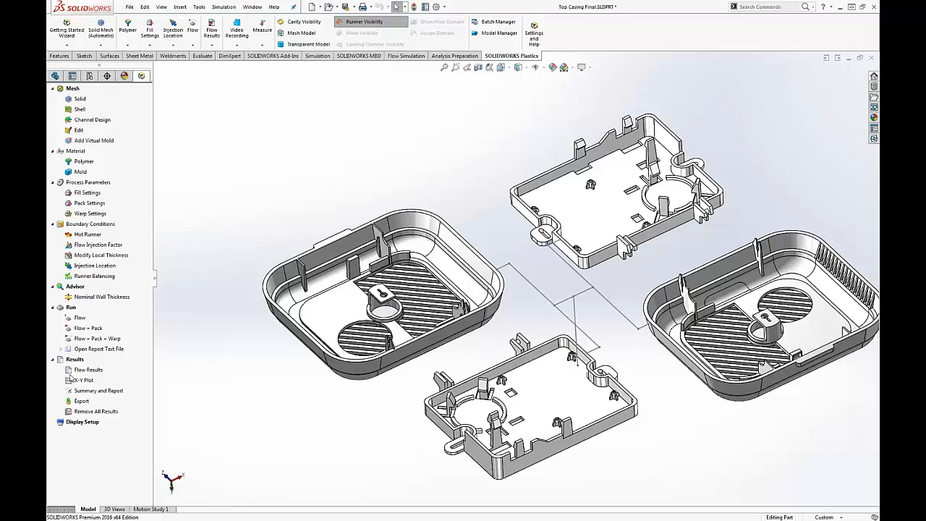
pyautogui.doubleClick(74, 371)
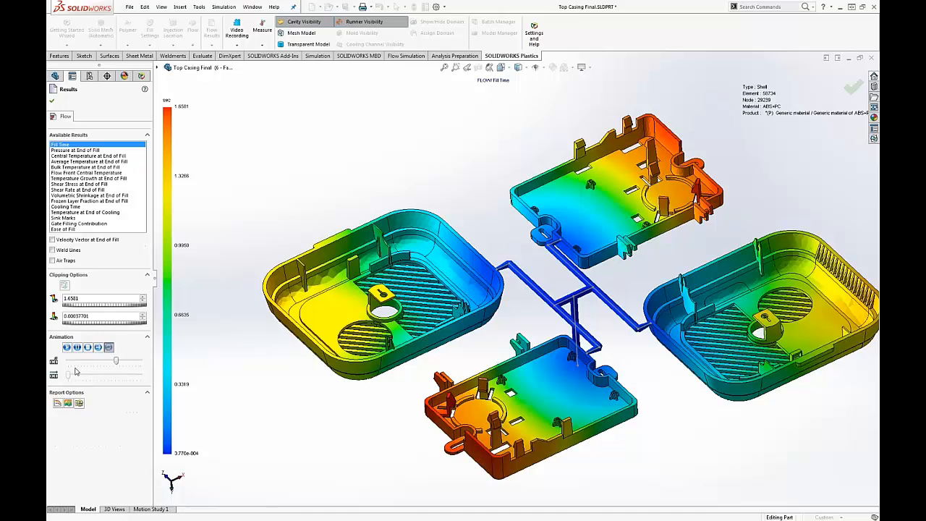
pyautogui.click(67, 347)
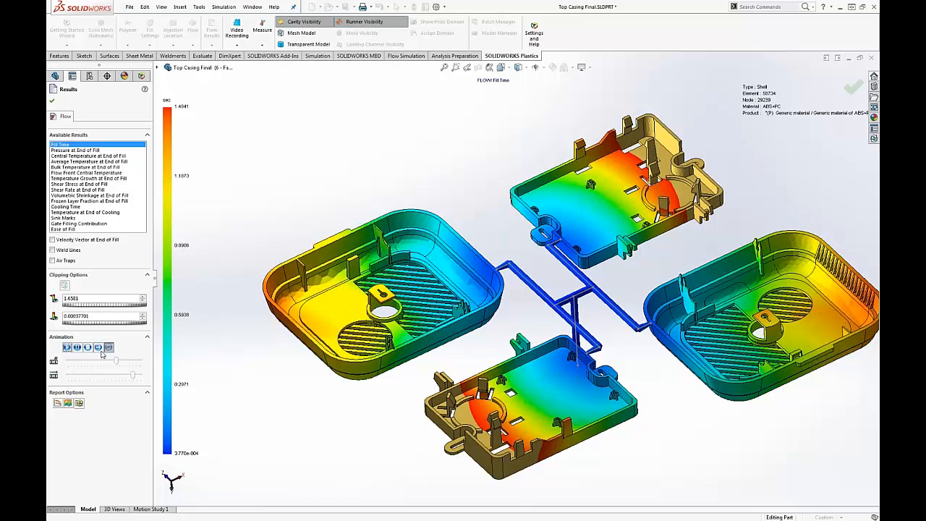
pyautogui.click(88, 150)
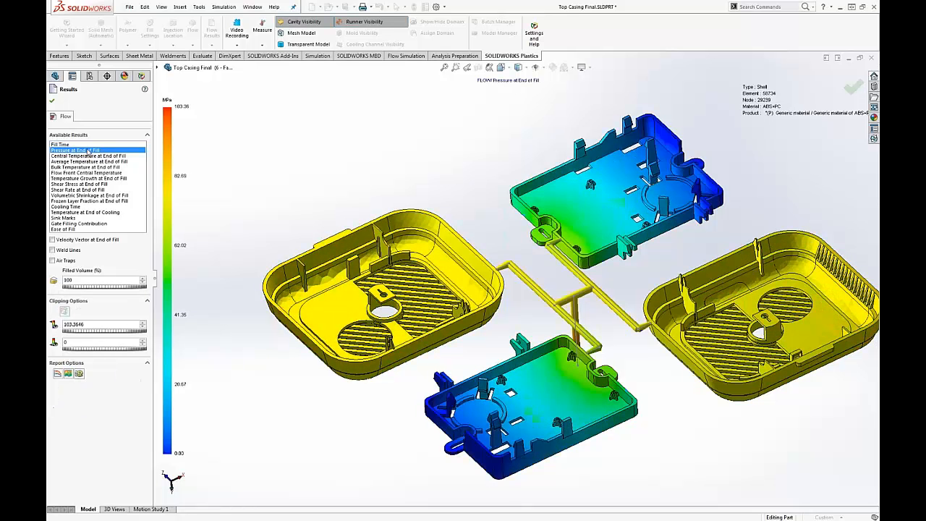
pyautogui.click(88, 157)
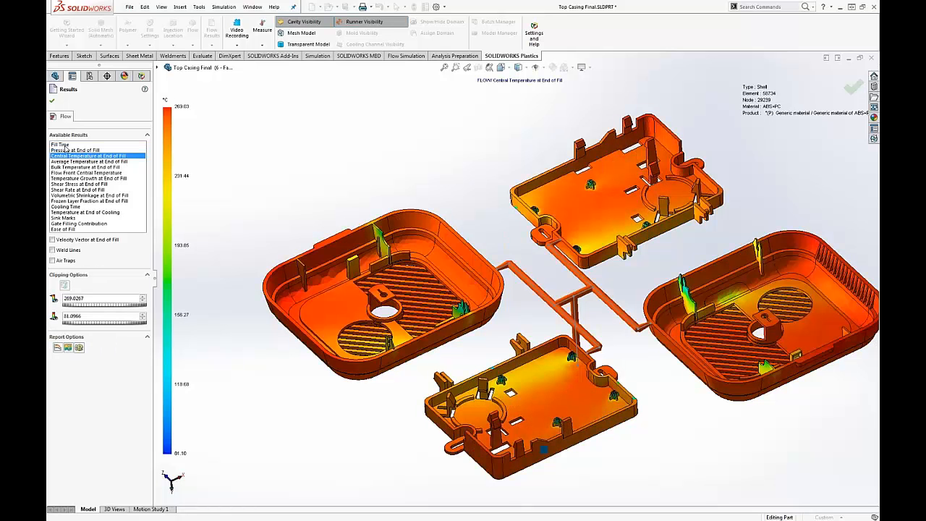
# Inspect the Fill Time result up close on the runner system and gates, and close the flow results
pyautogui.click(65, 145)
pyautogui.scroll(-3, 595, 316)
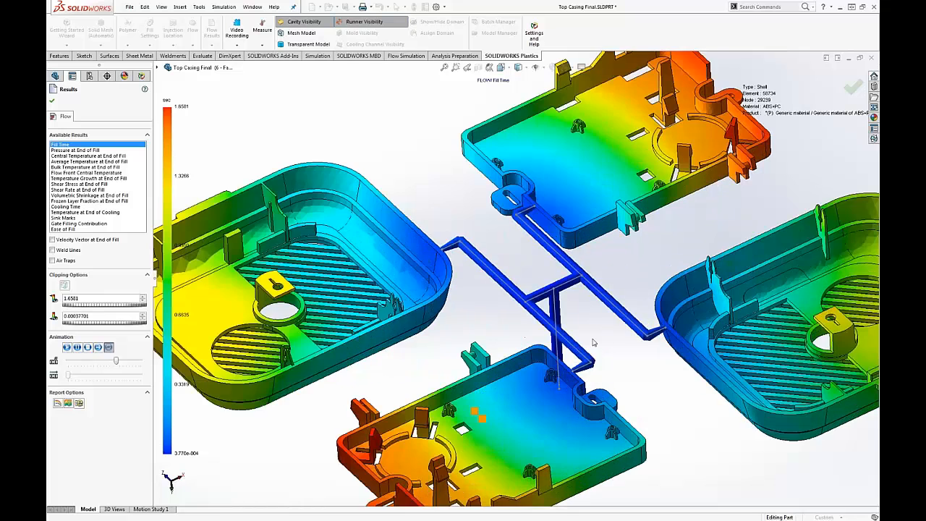
pyautogui.moveTo(595, 315); pyautogui.dragTo(498, 333, button='middle')
pyautogui.scroll(-4, 579, 249)
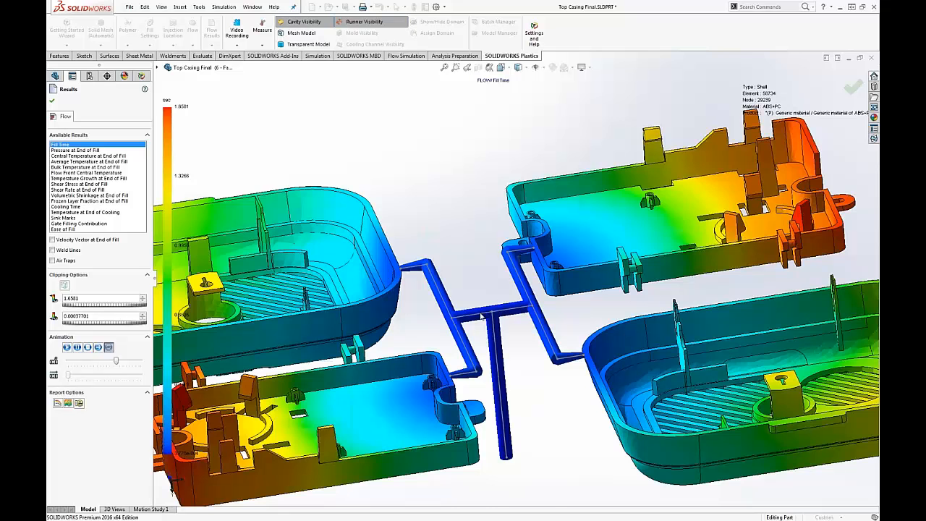
pyautogui.scroll(-5, 481, 316)
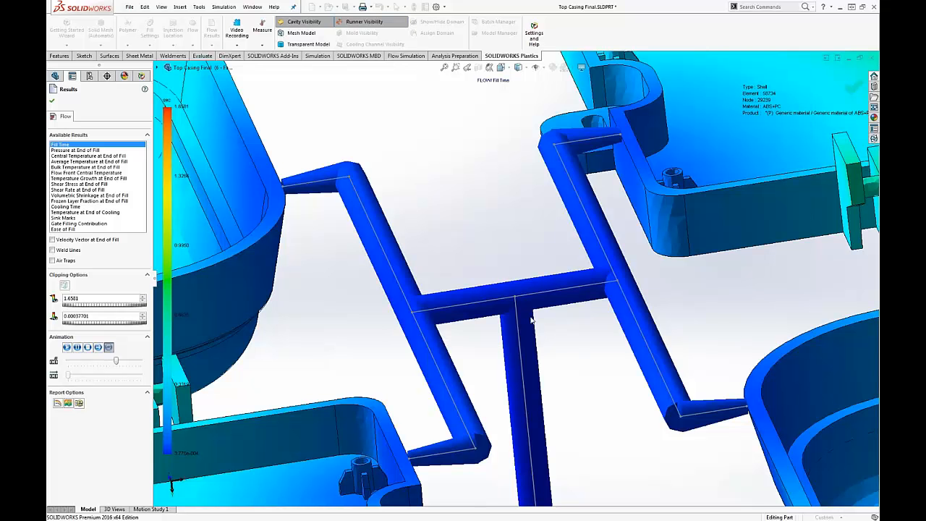
pyautogui.click(52, 101)
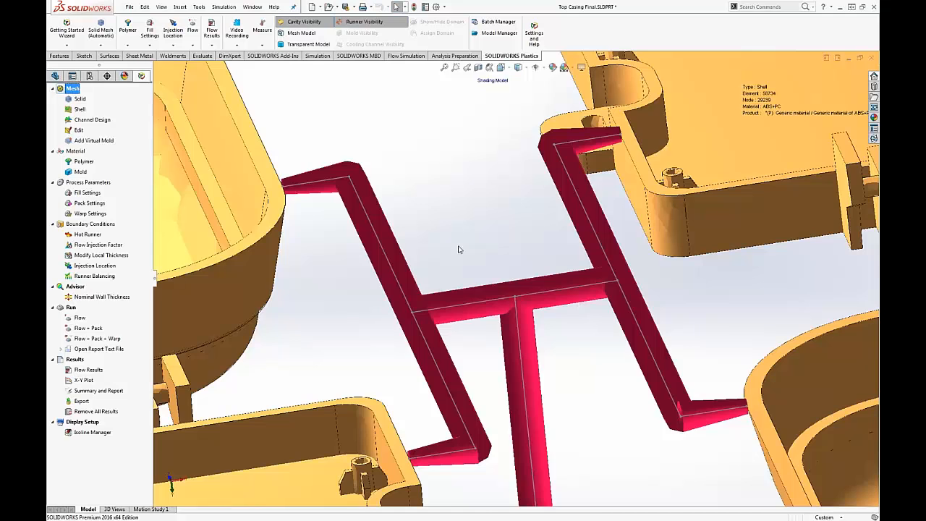
# Review the Runner Balancing iteration and diameter parameters for the family mold without calculating, and close them
pyautogui.press('f')
pyautogui.moveTo(471, 230); pyautogui.dragTo(488, 257, button='middle')
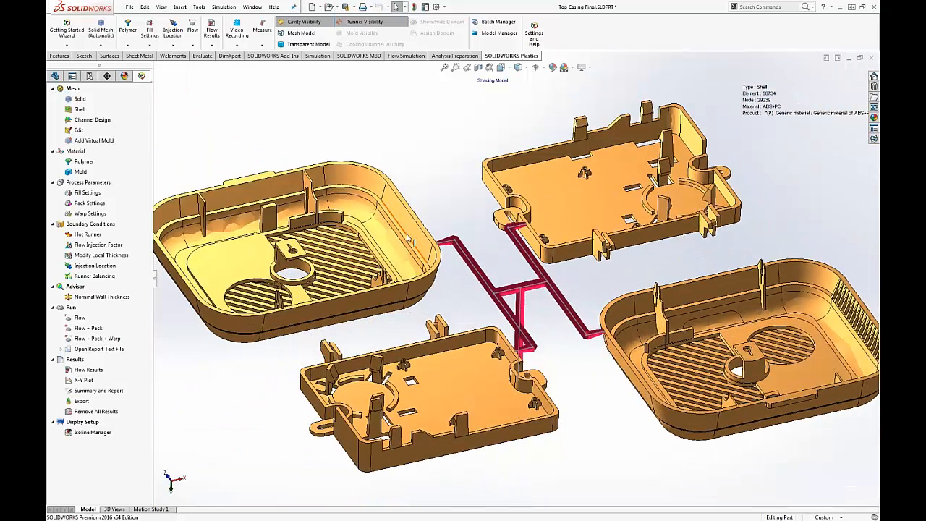
pyautogui.doubleClick(101, 277)
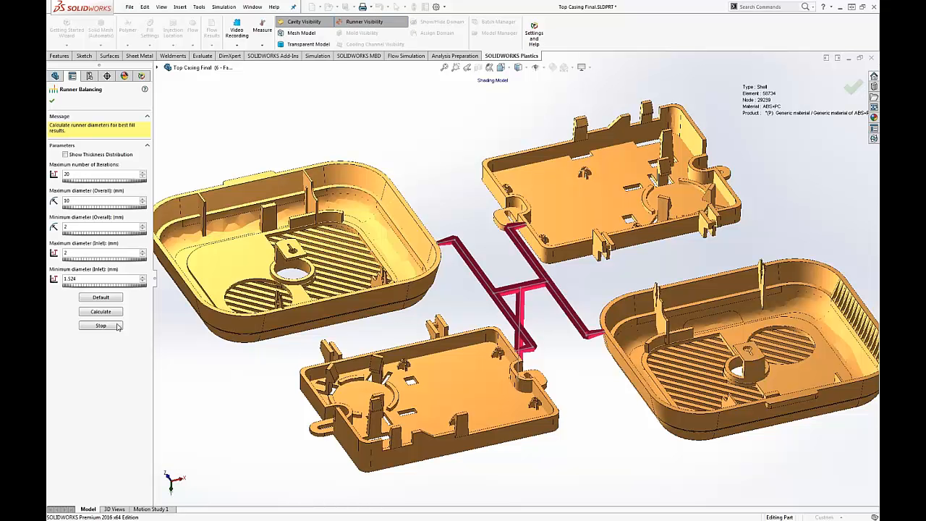
pyautogui.click(54, 102)
# Activate the configuration "7 - Family Mold Layout - 2" and reload its Plastics project
pyautogui.click(90, 76)
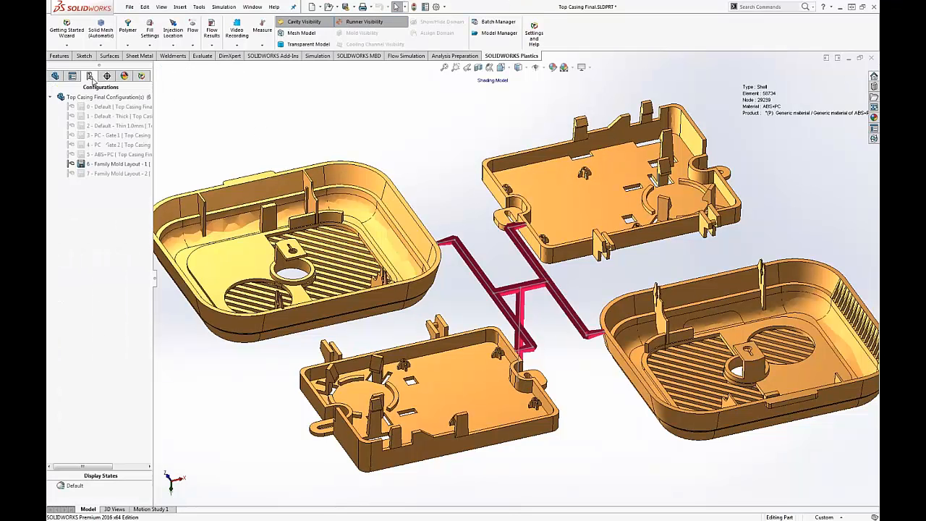
pyautogui.doubleClick(125, 174)
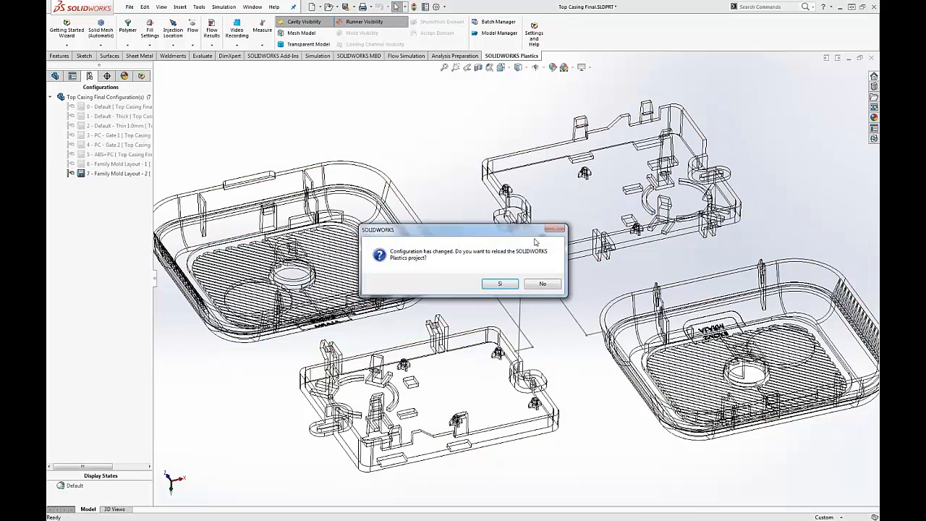
pyautogui.click(501, 284)
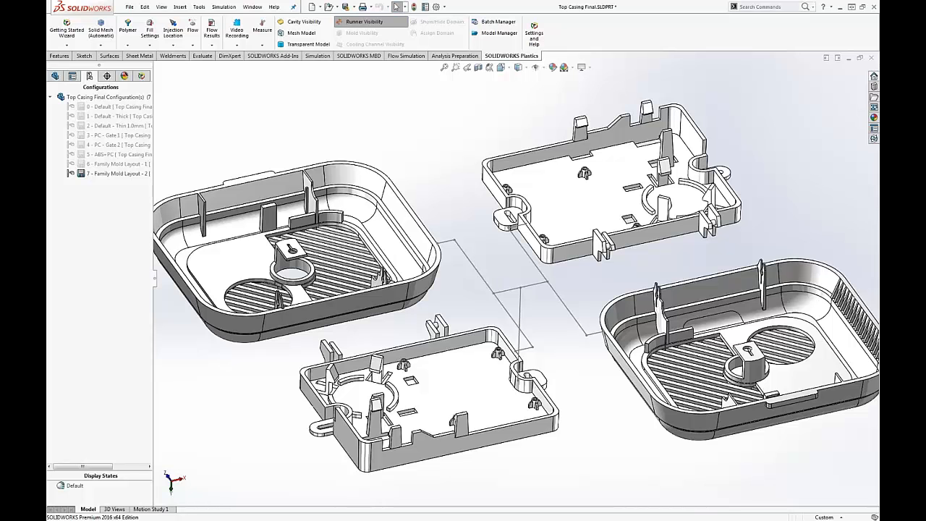
# Open the flow results of the second family mold layout, animate the Fill Time plot, and close the results
pyautogui.click(141, 75)
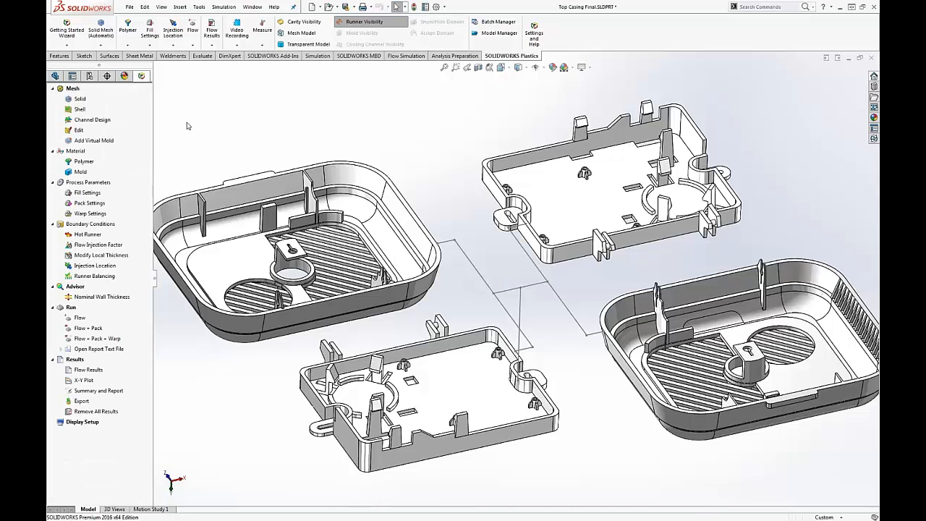
pyautogui.click(88, 369)
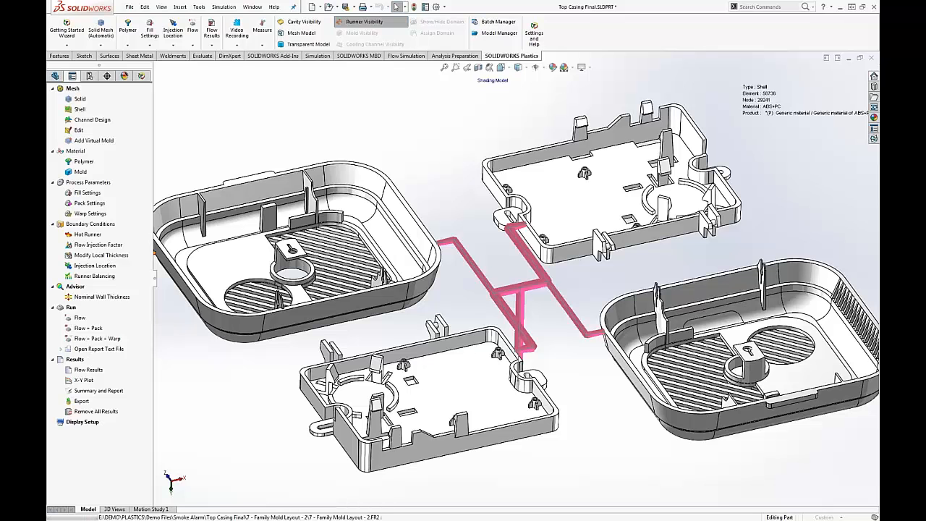
pyautogui.scroll(-8, 446, 195)
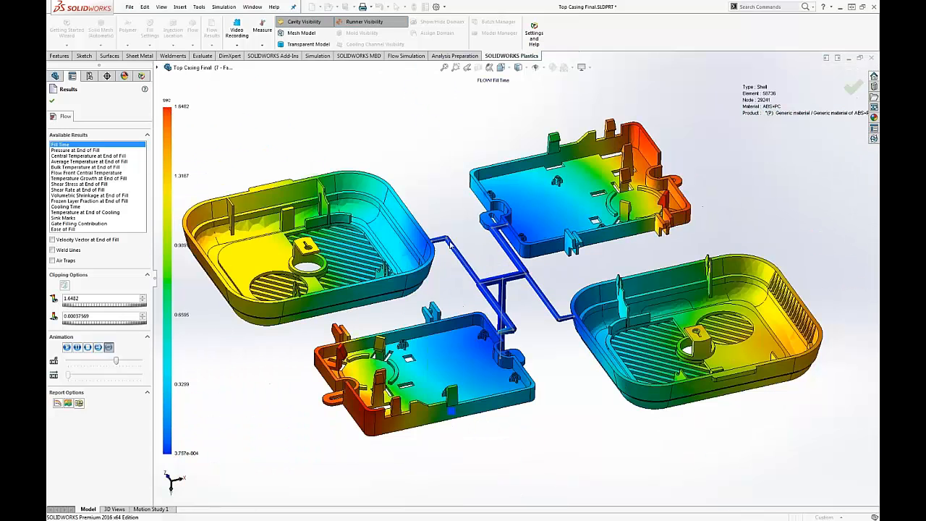
pyautogui.click(66, 348)
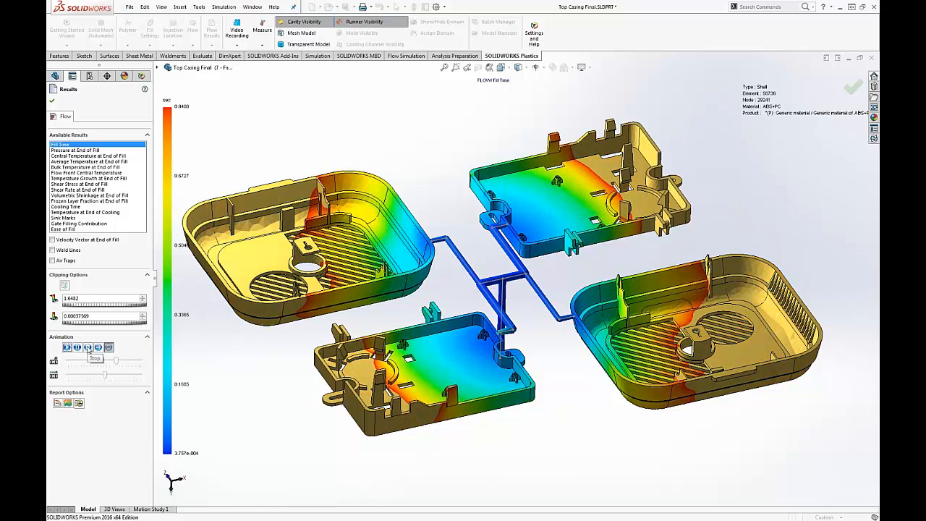
pyautogui.click(87, 348)
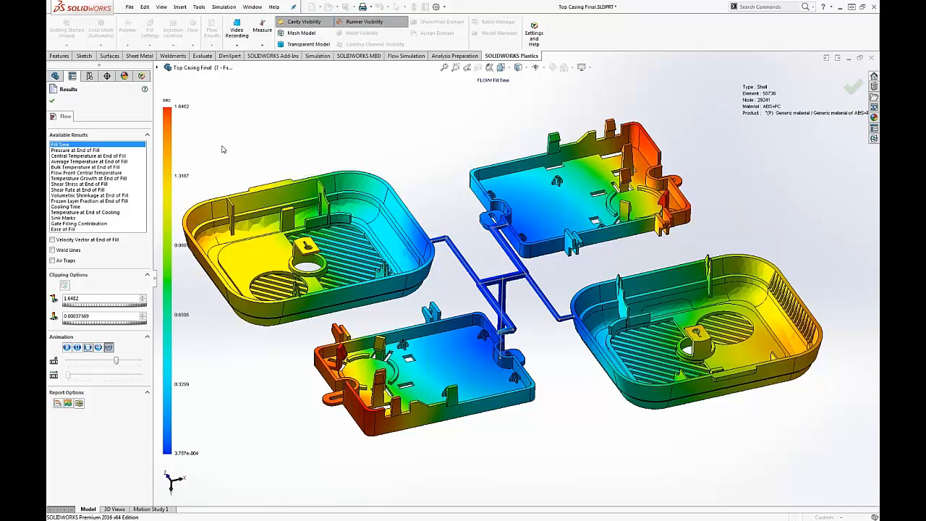
pyautogui.click(52, 103)
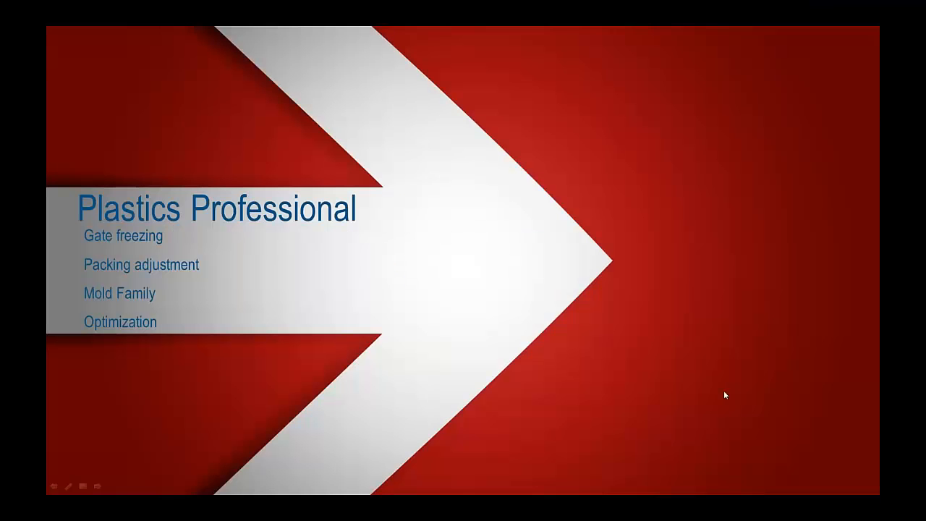
pyautogui.click(497, 349)
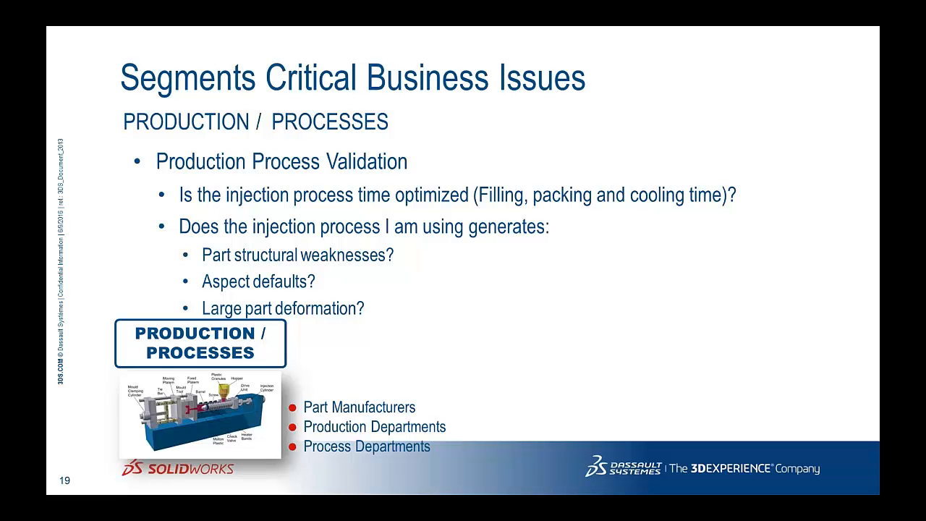
pyautogui.press('Right')
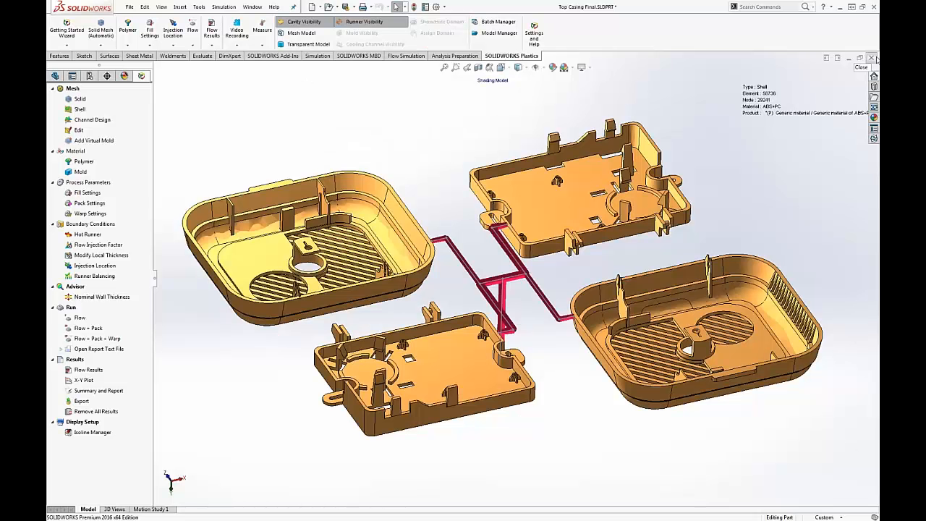
# Switch to the open document "Top Casing - Cooling and Warping.SLDPRT"
pyautogui.click(131, 8)
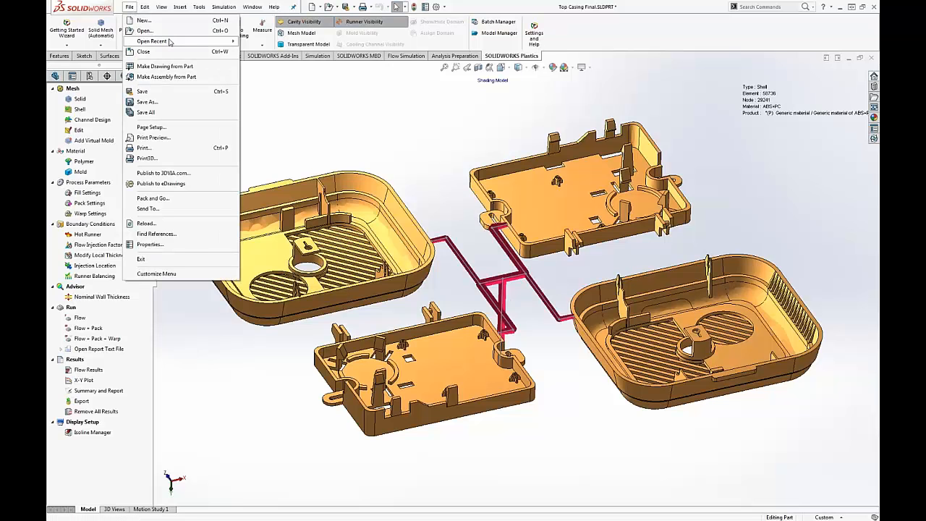
pyautogui.moveTo(181, 42)
pyautogui.moveTo(289, 41)
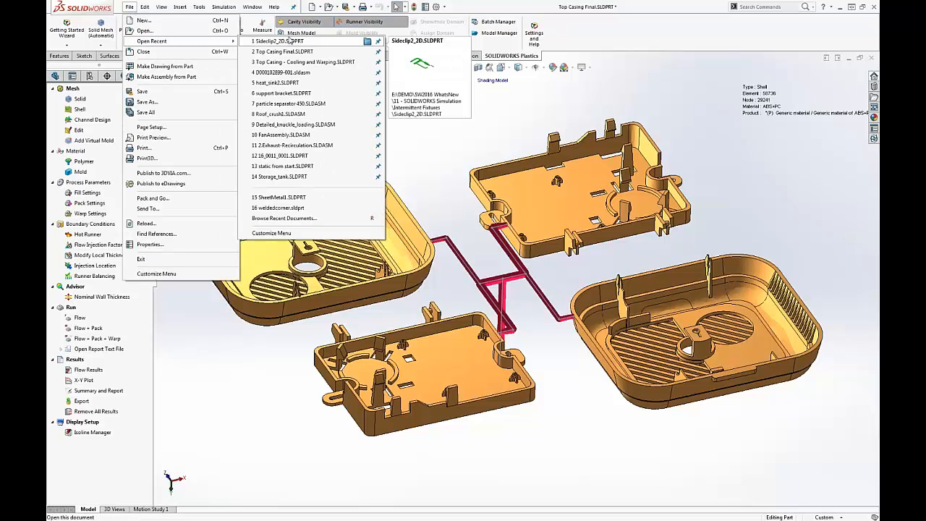
pyautogui.click(228, 353)
pyautogui.click(254, 7)
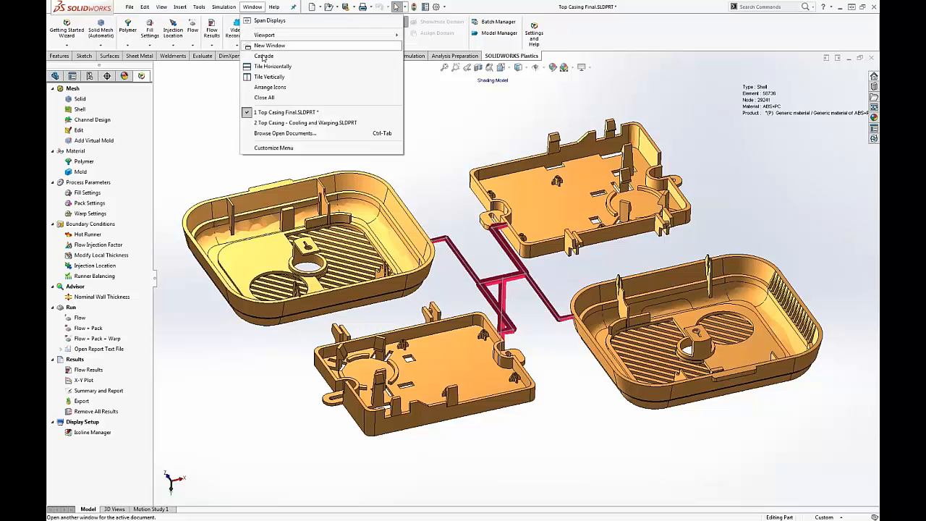
pyautogui.click(293, 122)
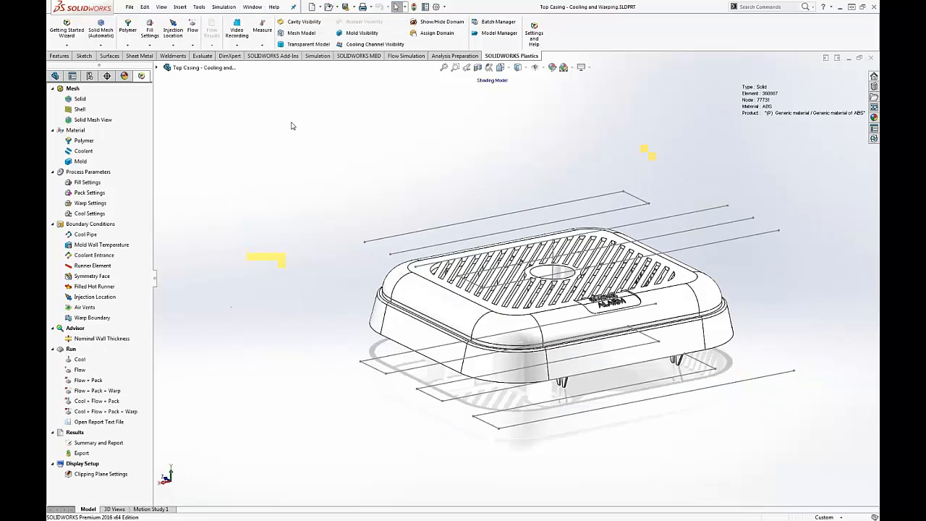
# Examine the smoke alarm casing and its cooling line sketches from several angles, and check the part's configurations
pyautogui.scroll(-2, 563, 345)
pyautogui.moveTo(583, 340)
pyautogui.mouseDown(button='middle')
pyautogui.moveTo(583, 357)
pyautogui.moveTo(578, 350)
pyautogui.mouseUp(button='middle')
pyautogui.scroll(2, 536, 323)
pyautogui.scroll(-1, 557, 297)
pyautogui.moveTo(598, 265); pyautogui.dragTo(716, 269, button='middle')
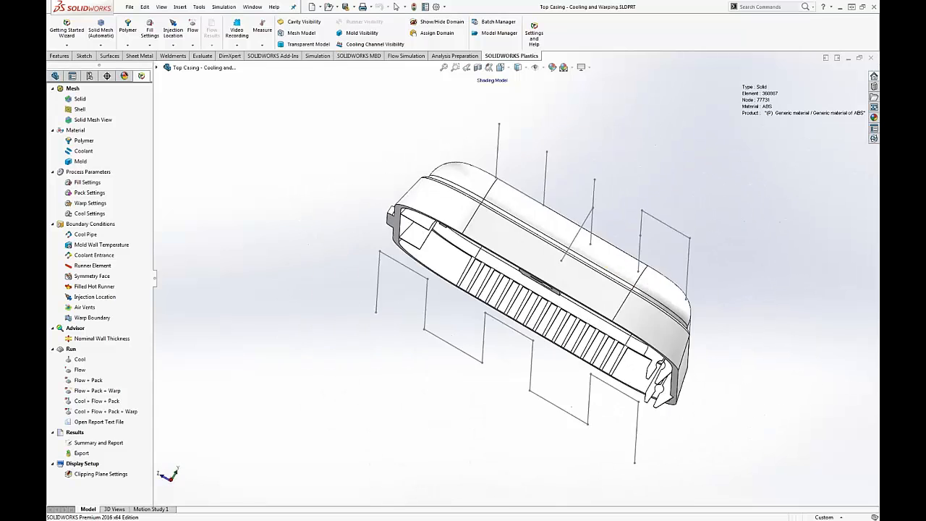
pyautogui.moveTo(686, 297); pyautogui.dragTo(712, 252, button='middle')
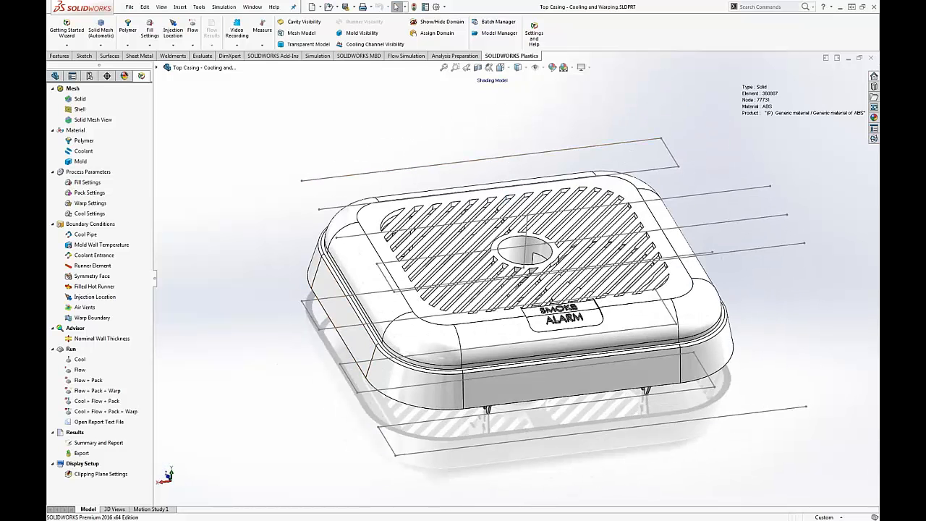
pyautogui.click(90, 76)
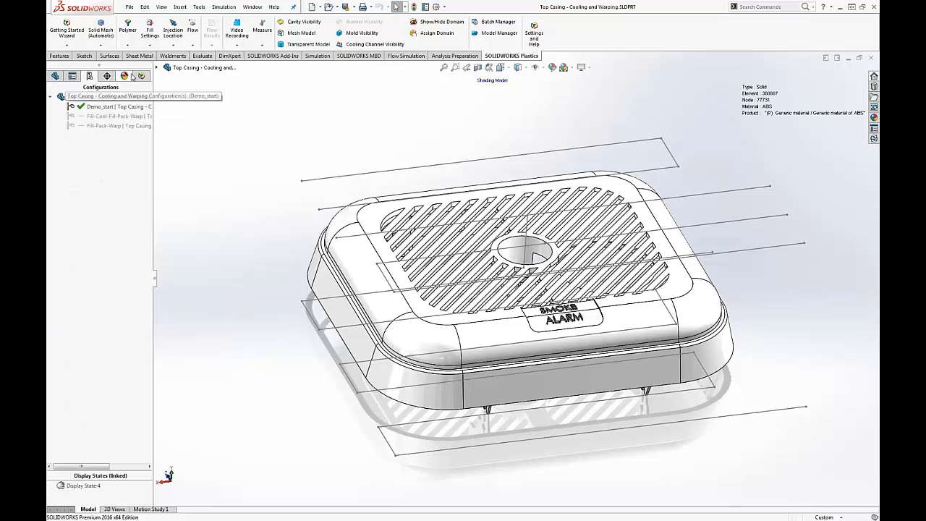
pyautogui.click(141, 76)
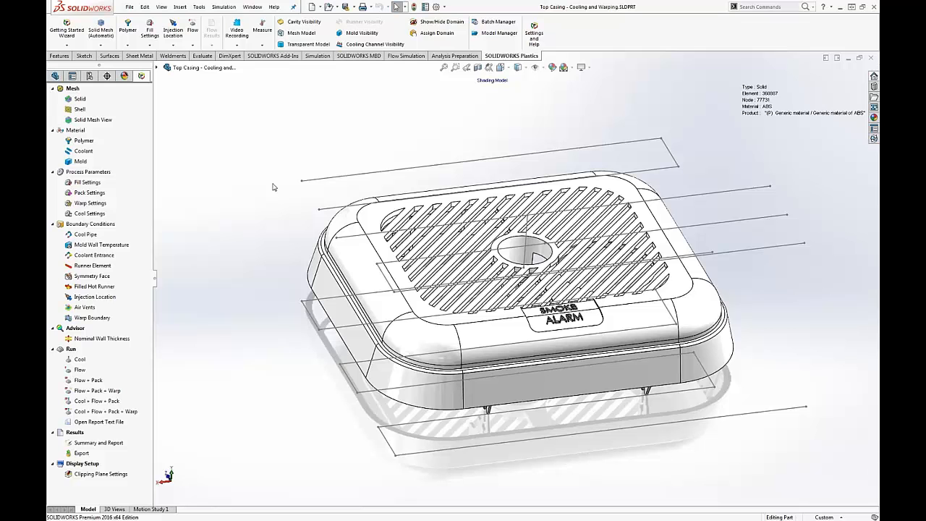
# Start a manual solid mesh with Runner and Cooling System Design and Virtual Mold Generation enabled, reusing the previous meshing parameters
pyautogui.rightClick(85, 102)
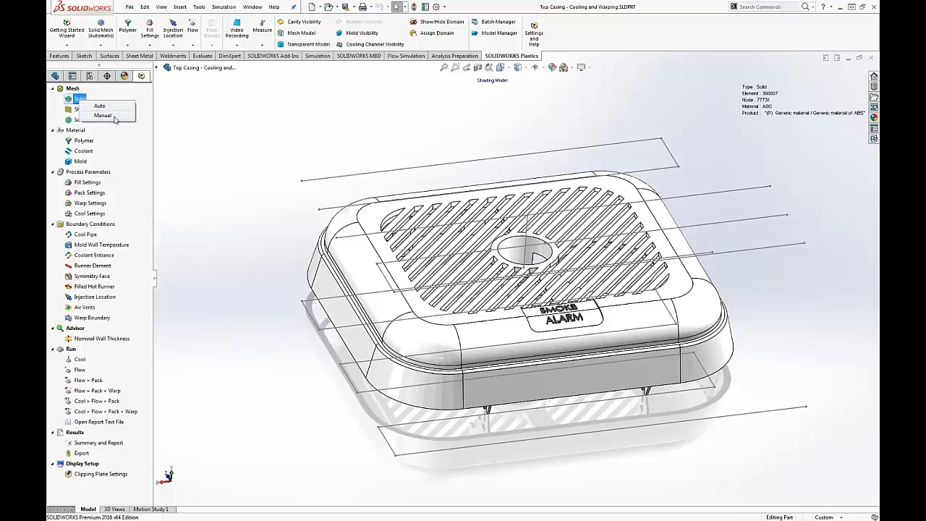
pyautogui.click(103, 115)
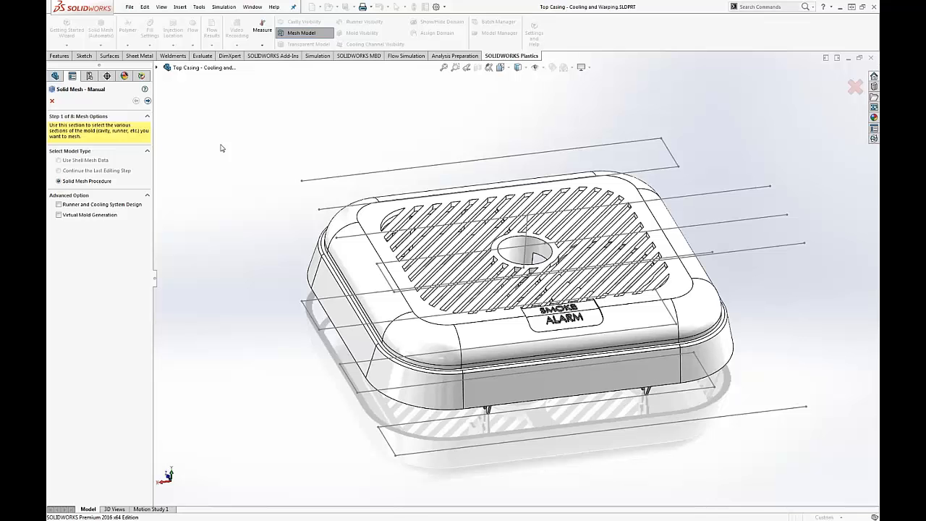
pyautogui.click(123, 206)
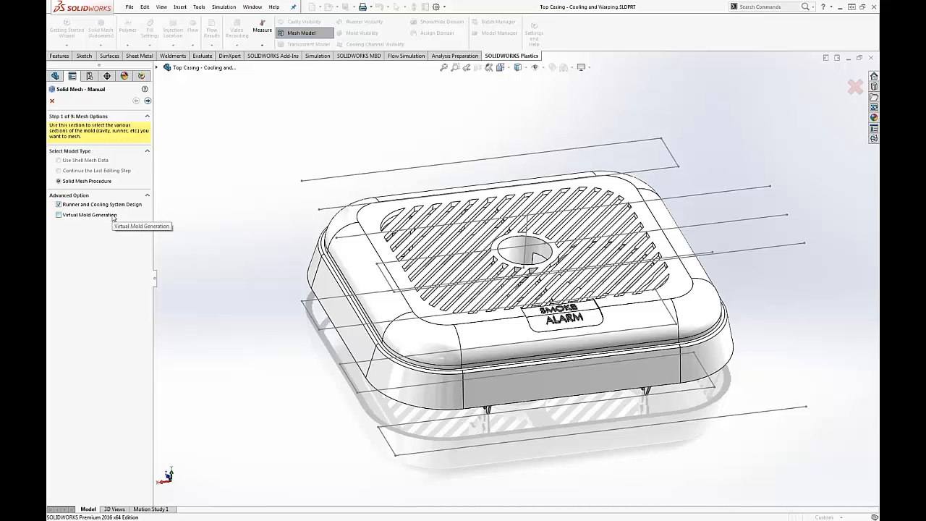
pyautogui.click(113, 216)
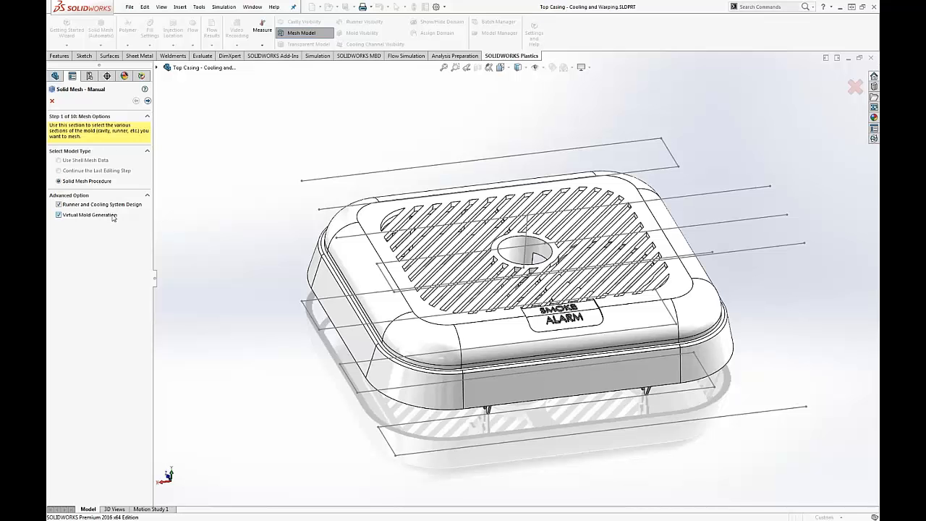
pyautogui.click(147, 101)
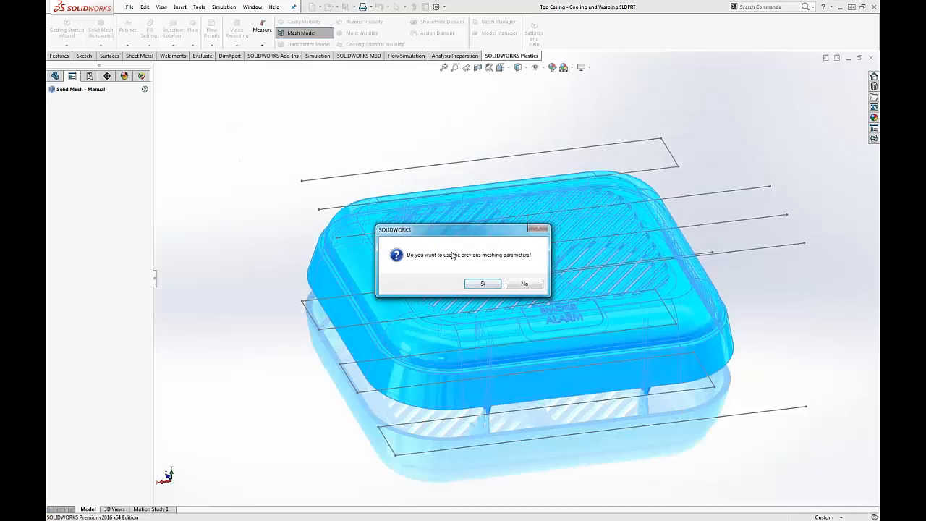
pyautogui.click(497, 284)
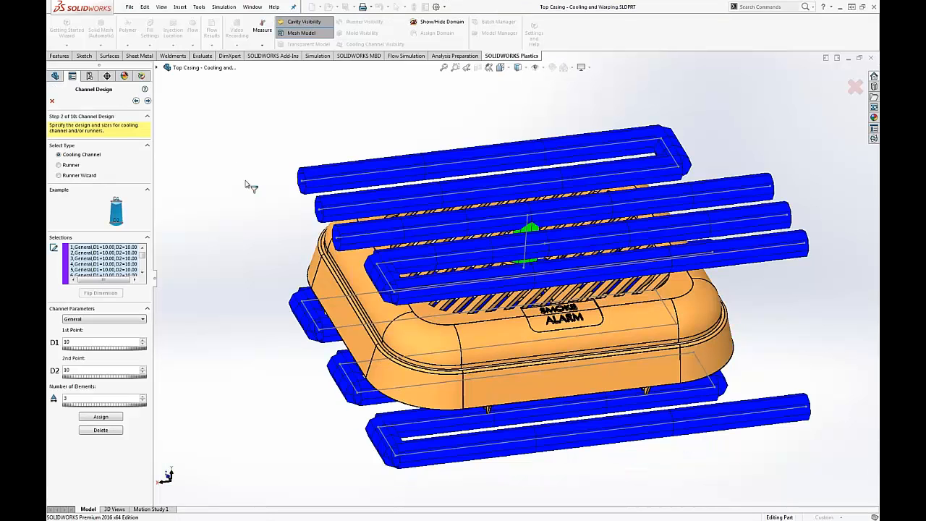
# Delete all existing channel definitions from the Channel Design step
pyautogui.click(94, 250)
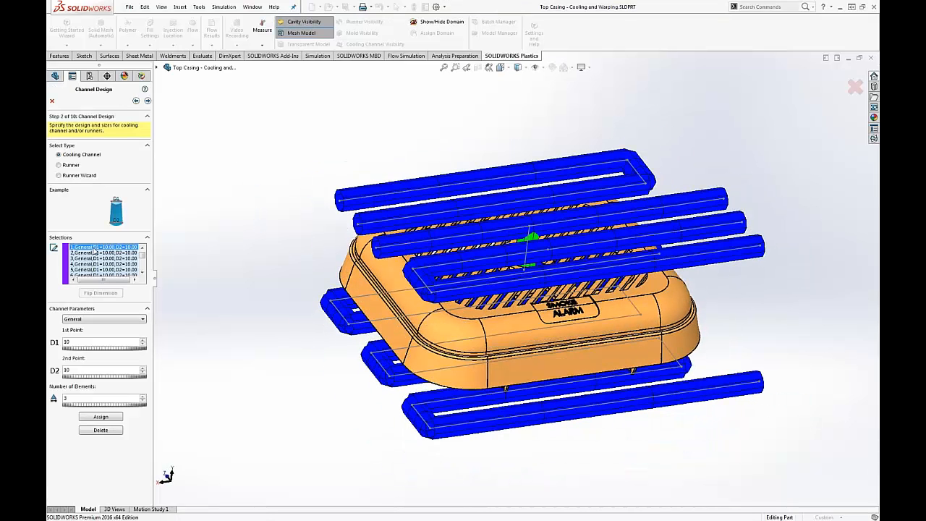
pyautogui.scroll(-2, 105, 270)
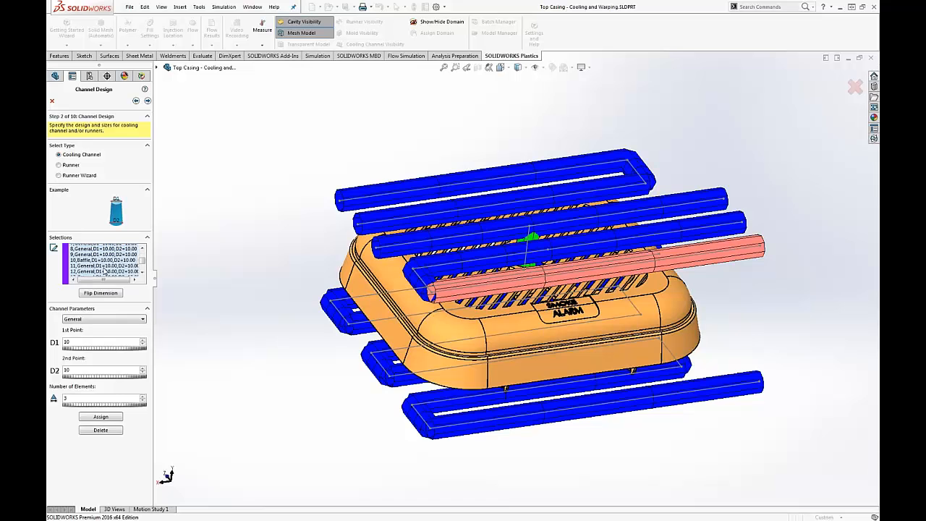
pyautogui.scroll(-4, 104, 269)
pyautogui.keyDown('shift'); pyautogui.click(104, 269); pyautogui.keyUp('shift')
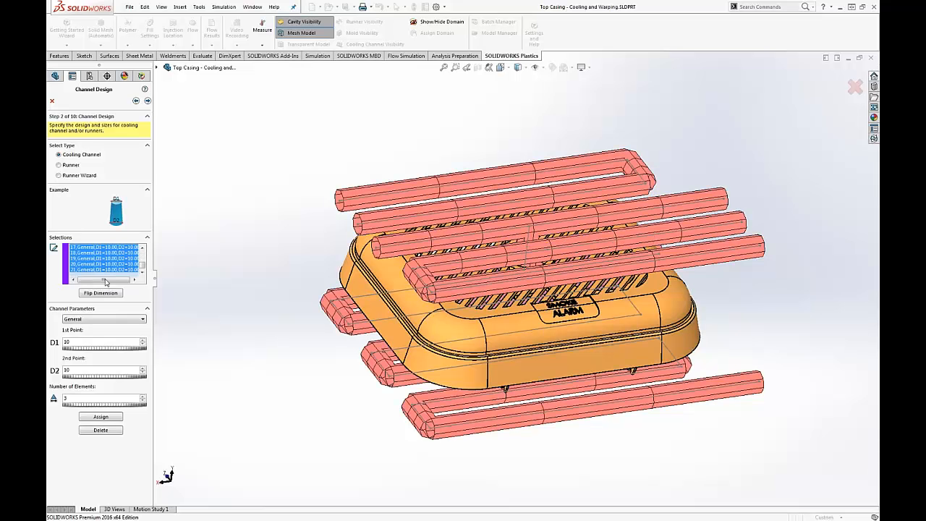
pyautogui.click(110, 431)
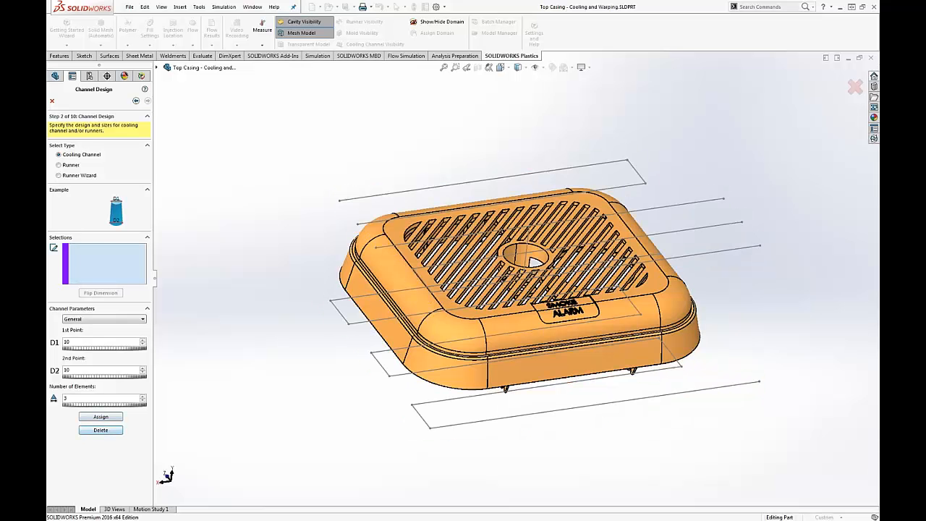
pyautogui.scroll(-2, 611, 228)
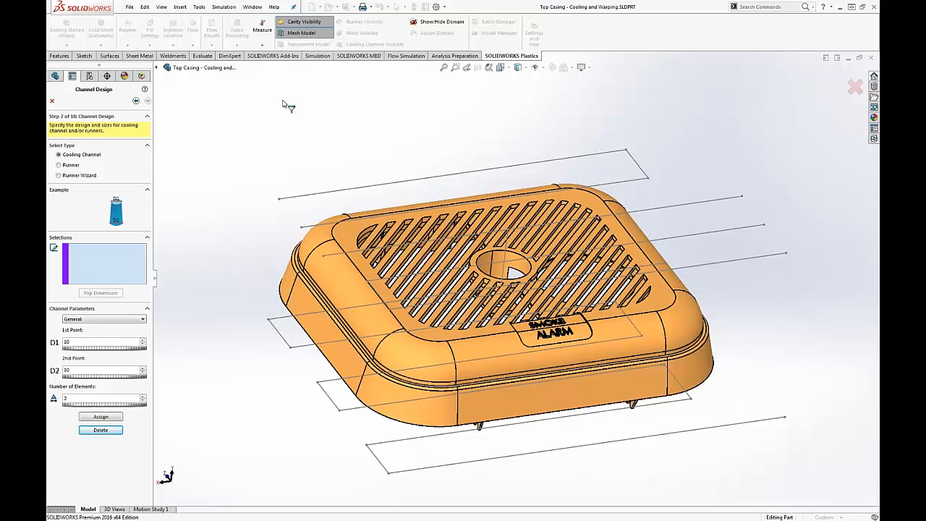
# Assign General cooling channels with D1 and D2 of 10 and 3 elements to Sketch49, Sketch50 and Sketch51
pyautogui.click(156, 67)
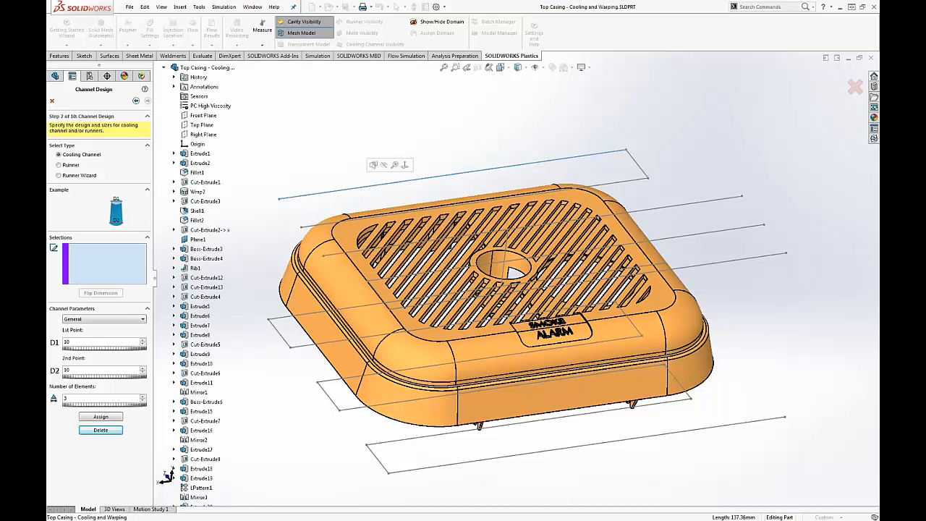
pyautogui.scroll(-2, 219, 226)
pyautogui.scroll(-8, 219, 226)
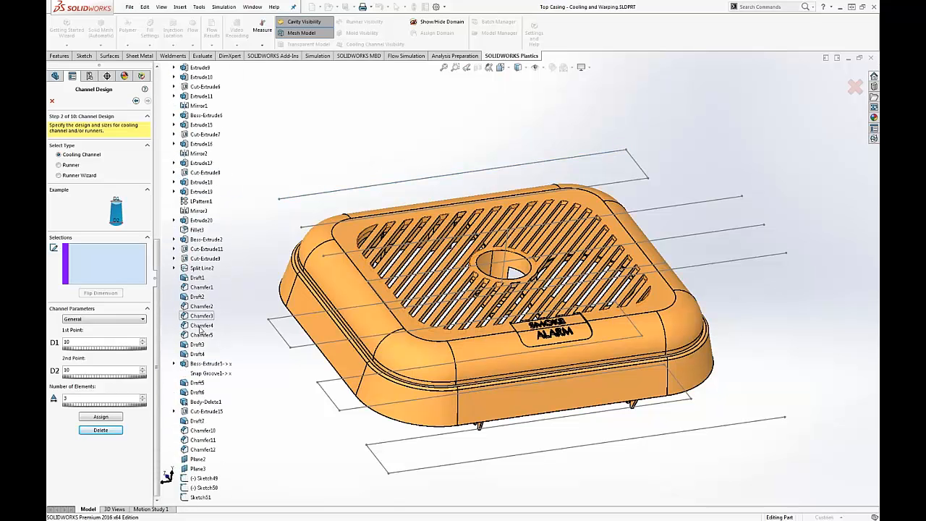
pyautogui.click(207, 479)
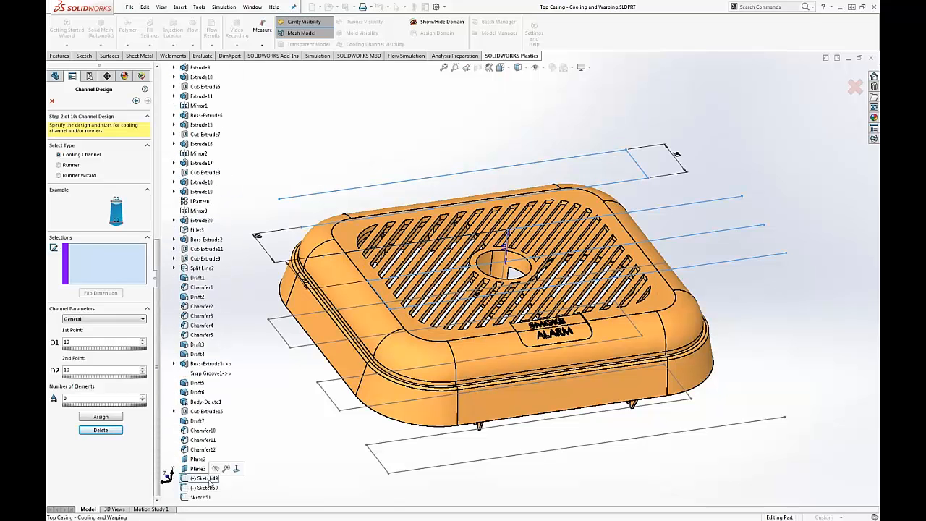
pyautogui.keyDown('ctrl'); pyautogui.click(208, 489); pyautogui.keyUp('ctrl')
pyautogui.keyDown('ctrl'); pyautogui.click(204, 499); pyautogui.keyUp('ctrl')
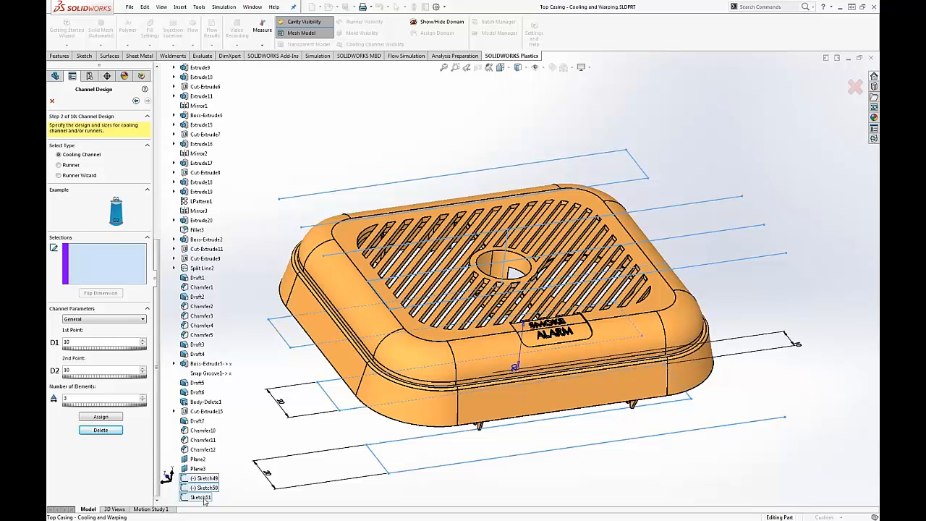
pyautogui.click(97, 417)
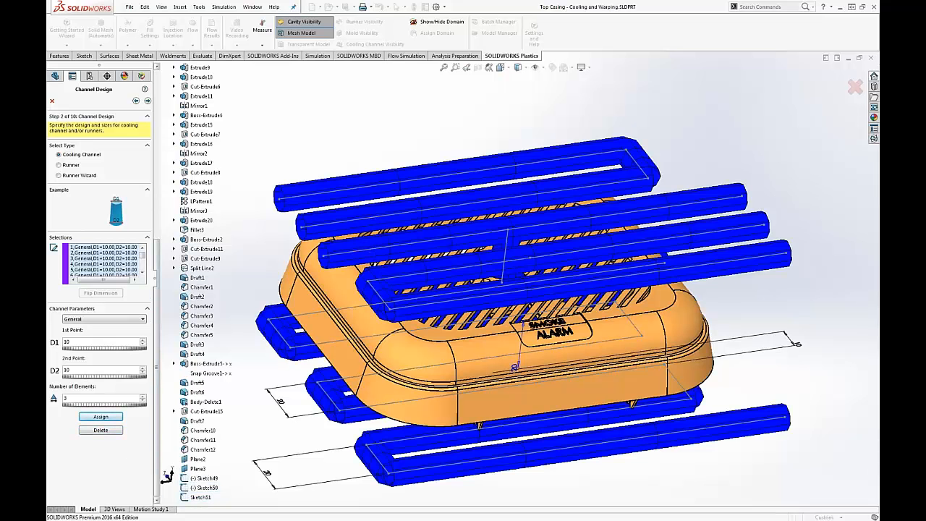
pyautogui.click(158, 72)
pyautogui.click(163, 68)
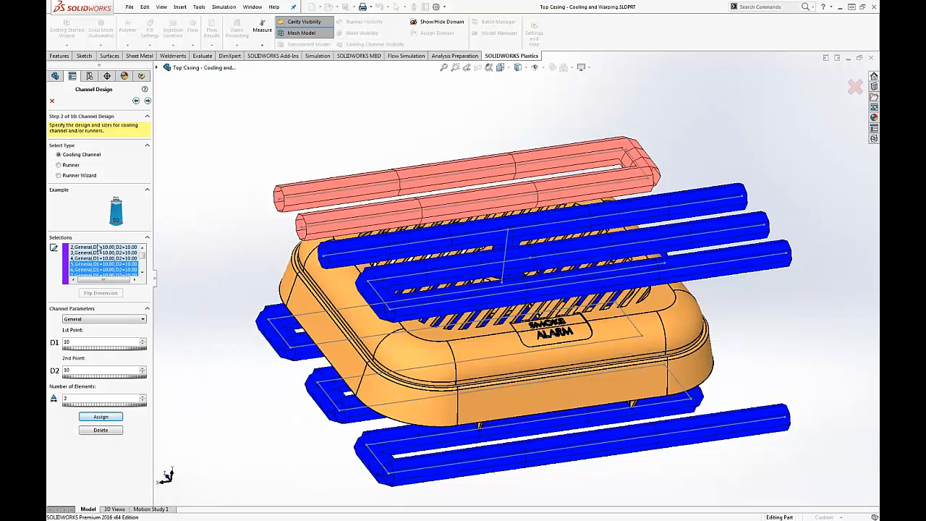
# Assign D1 and D2 values of 8 to the first cooling channel segment only
pyautogui.moveTo(275, 173); pyautogui.dragTo(298, 165, button='middle')
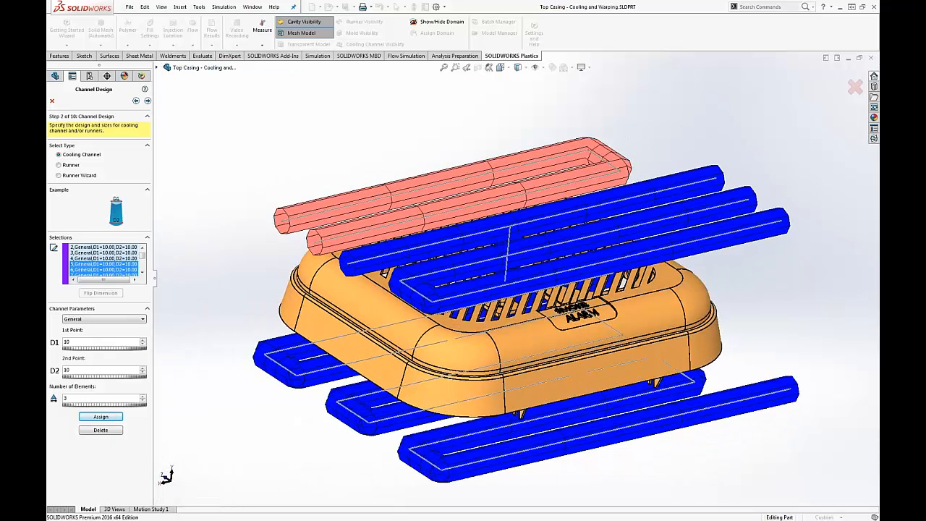
pyautogui.scroll(1, 143, 259)
pyautogui.click(102, 247)
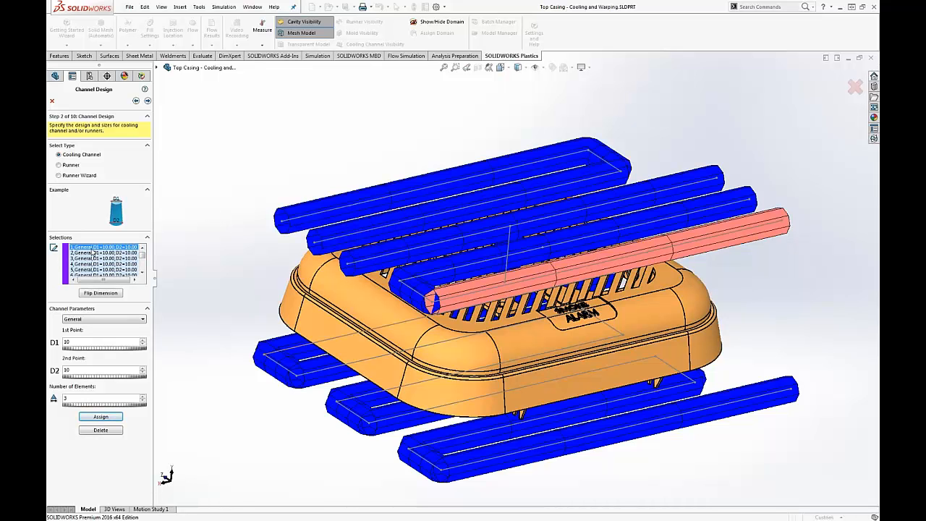
pyautogui.moveTo(282, 197); pyautogui.dragTo(269, 210, button='middle')
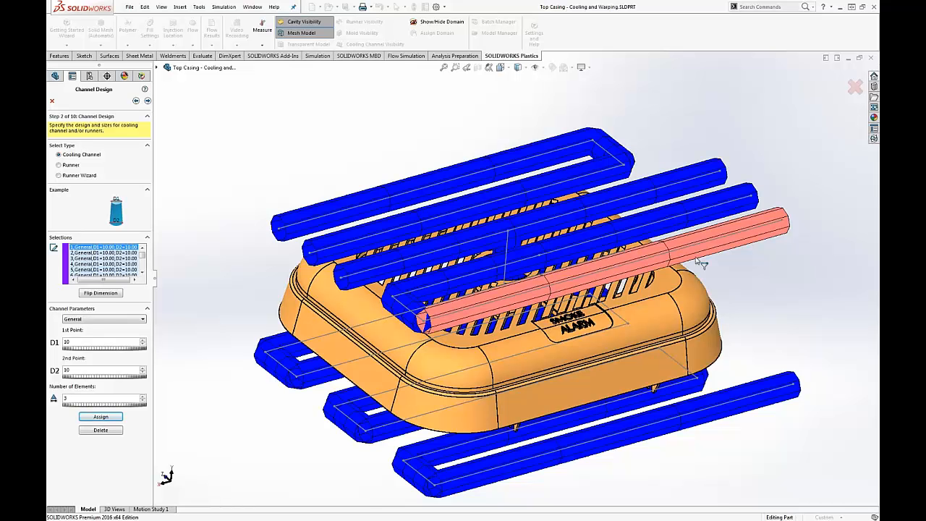
pyautogui.doubleClick(83, 342)
pyautogui.write('8')
pyautogui.doubleClick(78, 371)
pyautogui.write('8')
pyautogui.click(101, 417)
pyautogui.moveTo(671, 250)
pyautogui.mouseDown(button='middle')
pyautogui.moveTo(710, 201)
pyautogui.moveTo(673, 246)
pyautogui.mouseUp(button='middle')
# Set D1 and D2 of the first cooling channel segment back to 10 and reassign it
pyautogui.click(102, 248)
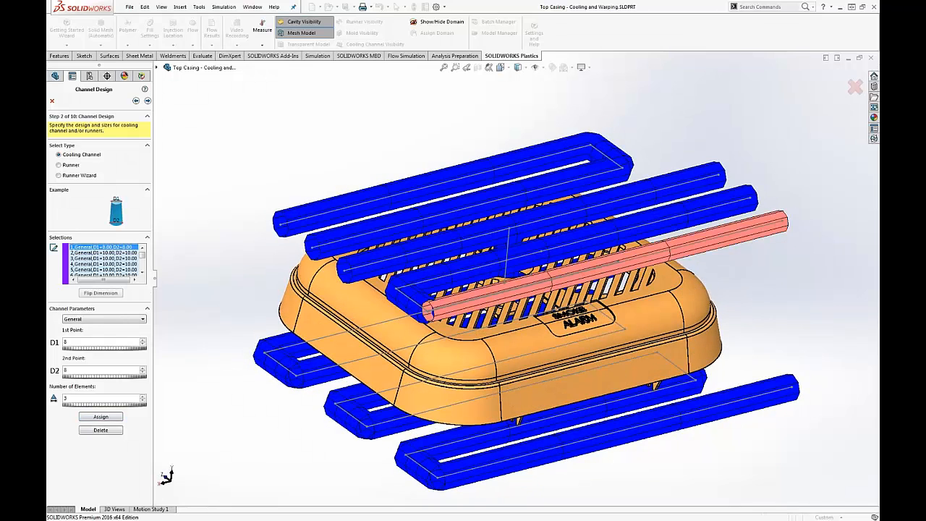
pyautogui.write('10')
pyautogui.click(100, 417)
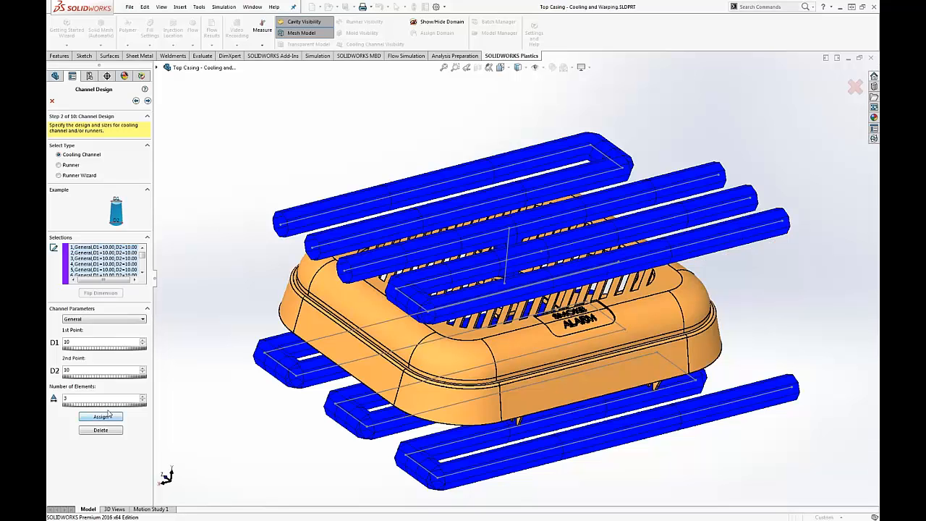
# Assign the Baffle type with a D1 of 10 to the short vertical channel segment, entry 10, above the casing
pyautogui.click(113, 259)
pyautogui.click(112, 269)
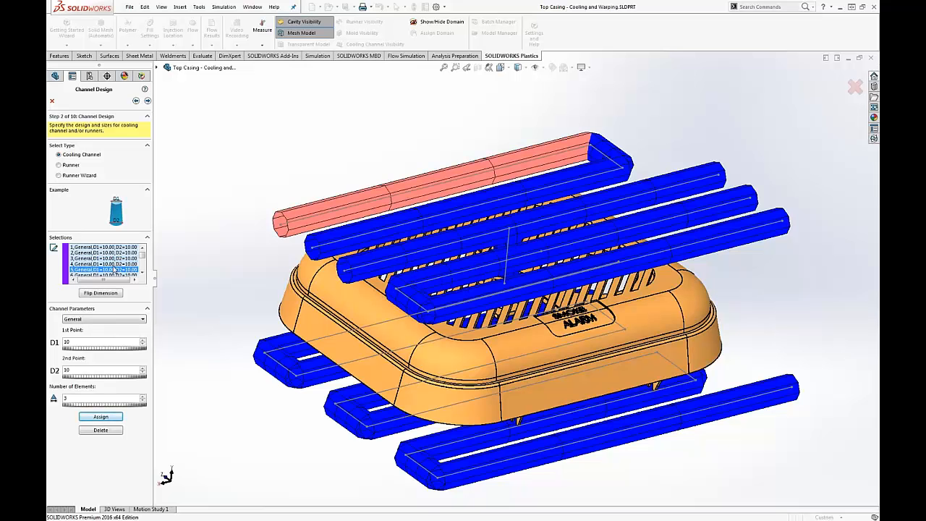
pyautogui.scroll(-1, 112, 269)
pyautogui.click(112, 265)
pyautogui.scroll(-1, 112, 265)
pyautogui.click(113, 268)
pyautogui.scroll(-1, 114, 267)
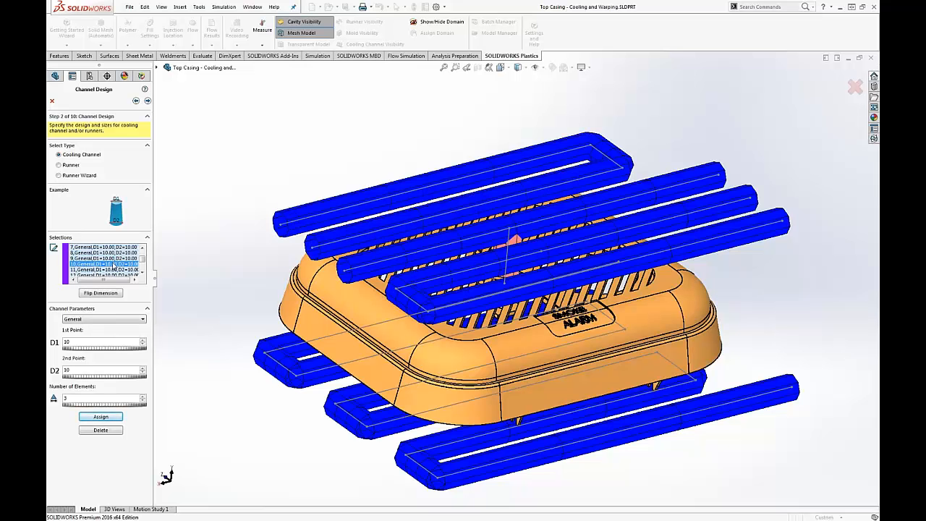
pyautogui.moveTo(325, 319); pyautogui.dragTo(325, 244, button='middle')
pyautogui.scroll(1, 444, 230)
pyautogui.scroll(-4, 444, 230)
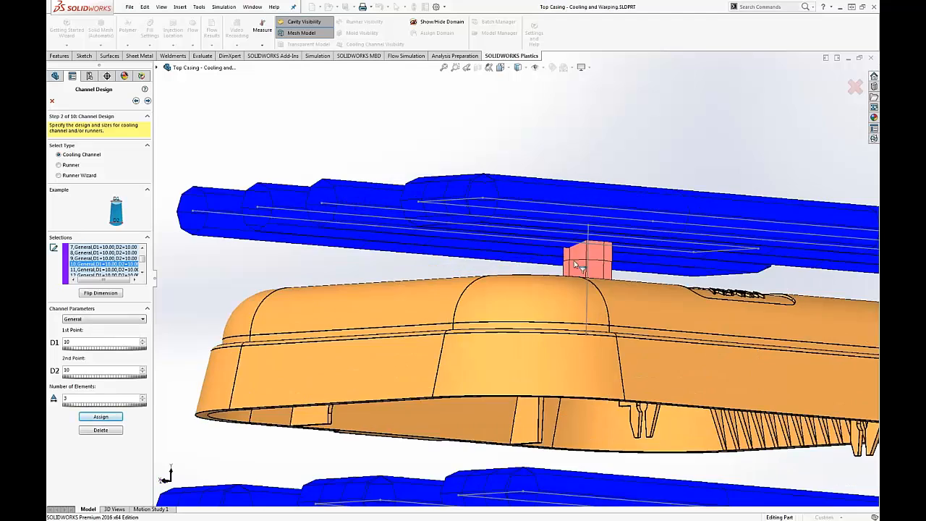
pyautogui.scroll(3, 577, 266)
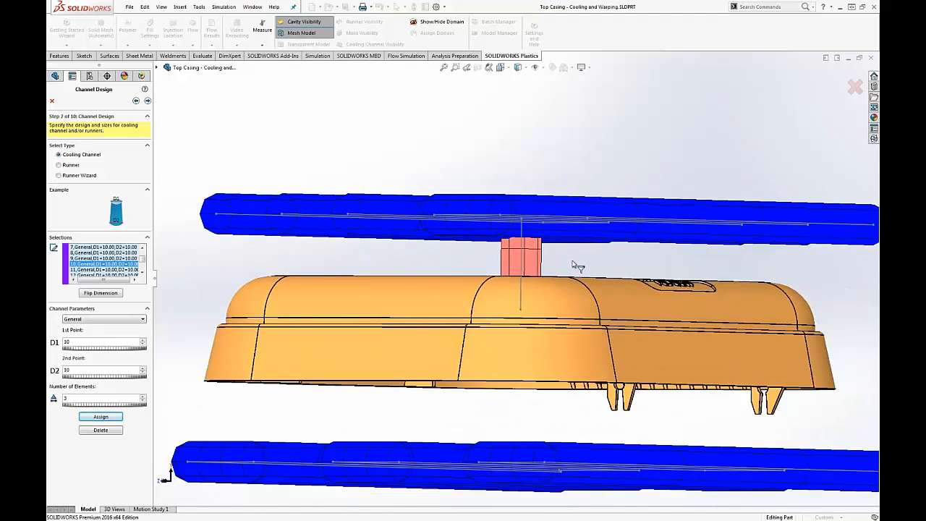
pyautogui.moveTo(573, 265); pyautogui.dragTo(531, 265, button='middle')
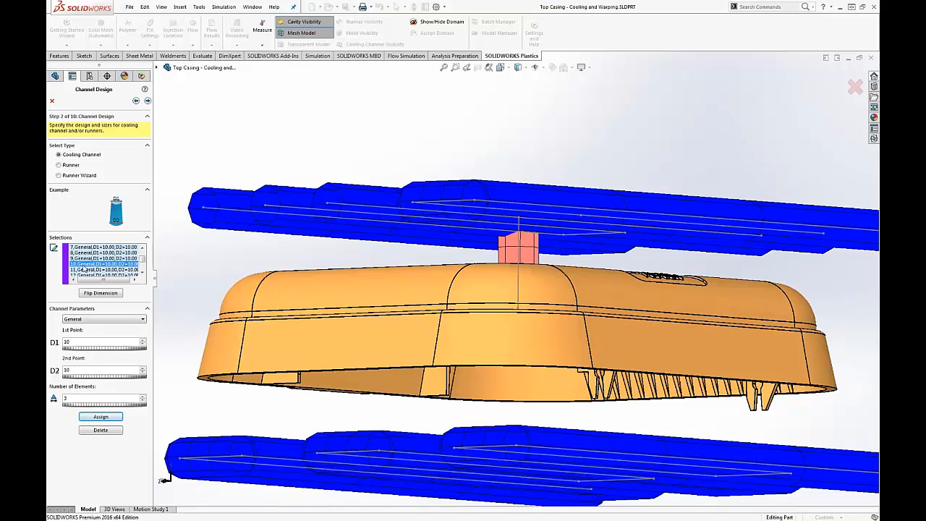
pyautogui.click(85, 319)
pyautogui.click(85, 333)
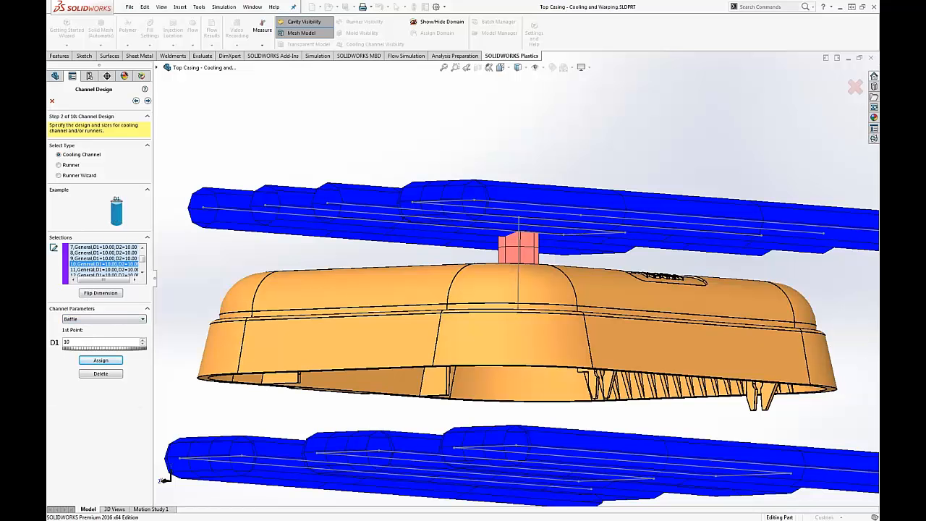
pyautogui.click(101, 360)
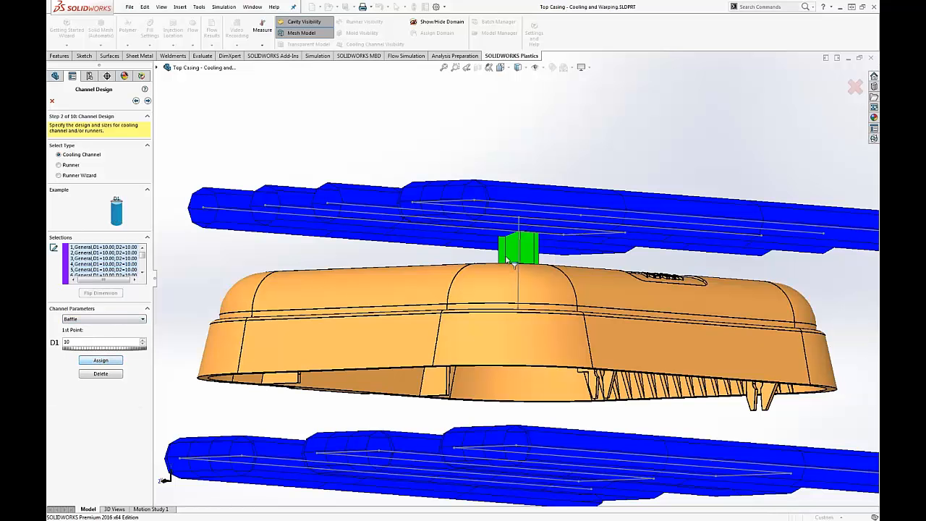
# Switch the channel type selection back to General and check the complete cooling layout around the casing
pyautogui.moveTo(512, 263); pyautogui.dragTo(362, 304, button='middle')
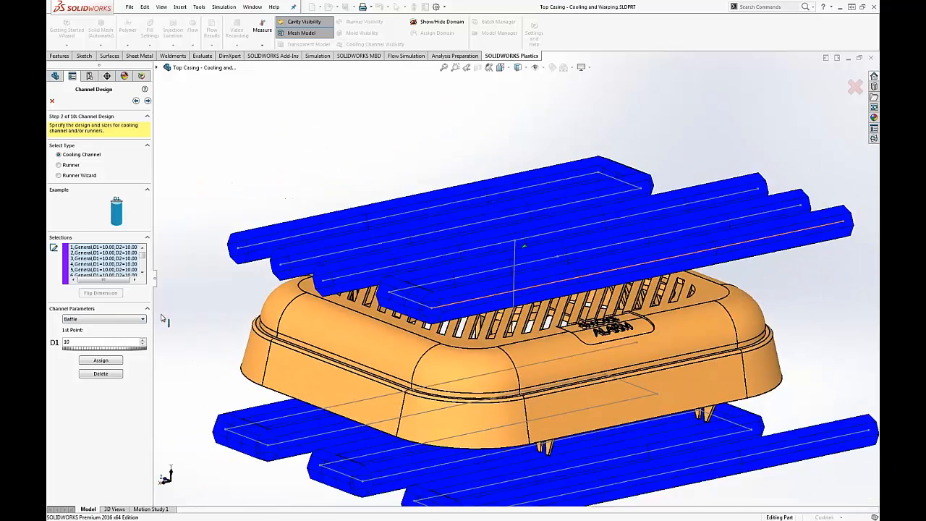
pyautogui.click(81, 322)
pyautogui.click(82, 332)
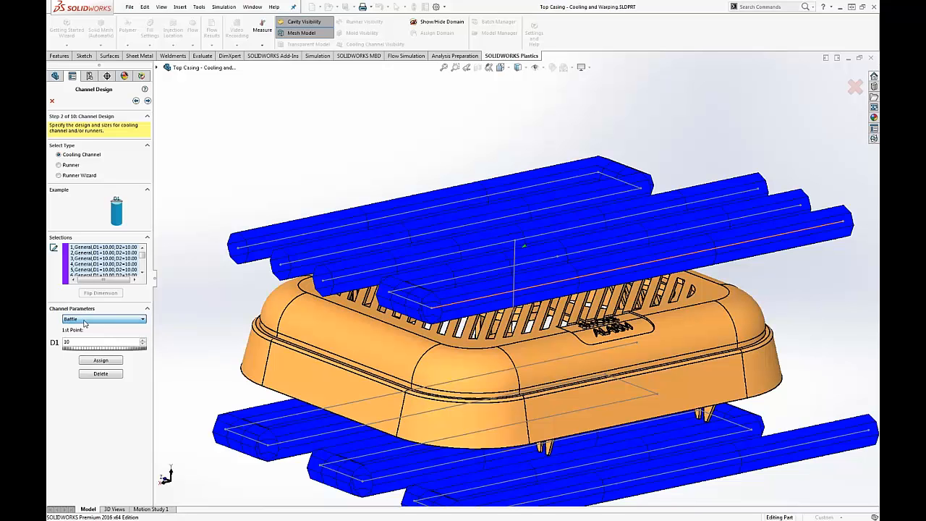
pyautogui.moveTo(335, 201); pyautogui.dragTo(319, 225, button='middle')
pyautogui.scroll(2, 323, 218)
pyautogui.moveTo(439, 248); pyautogui.dragTo(443, 269, button='middle')
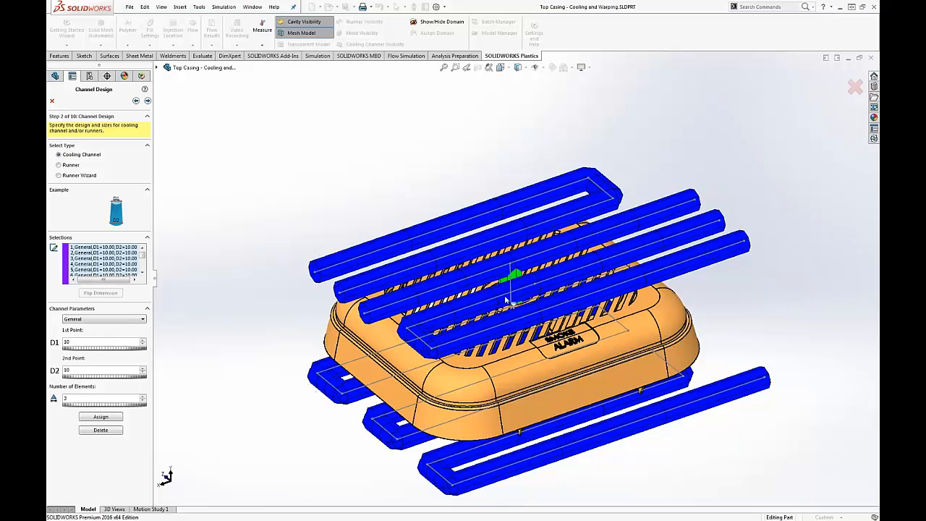
pyautogui.scroll(-1, 507, 299)
# Add the virtual mold block using the proposed coordinate bounds and proceed to the Domains step
pyautogui.click(147, 100)
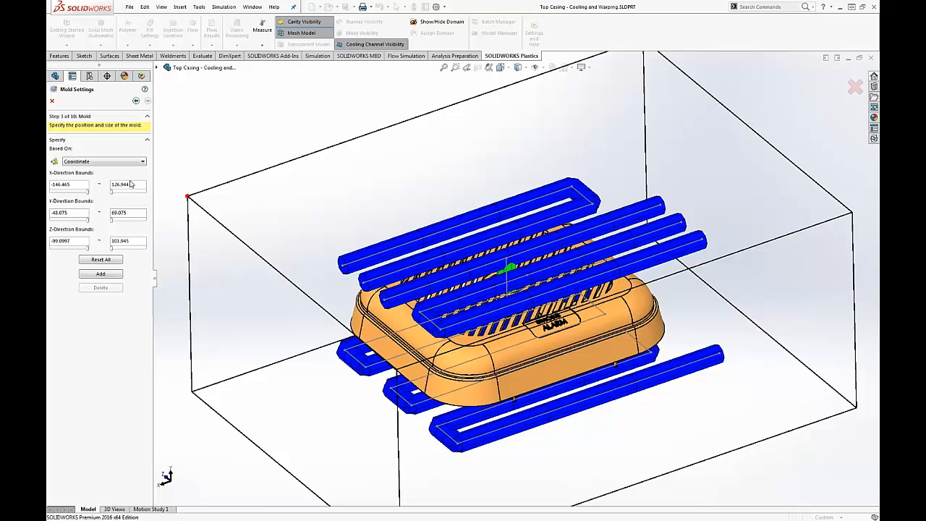
pyautogui.click(108, 275)
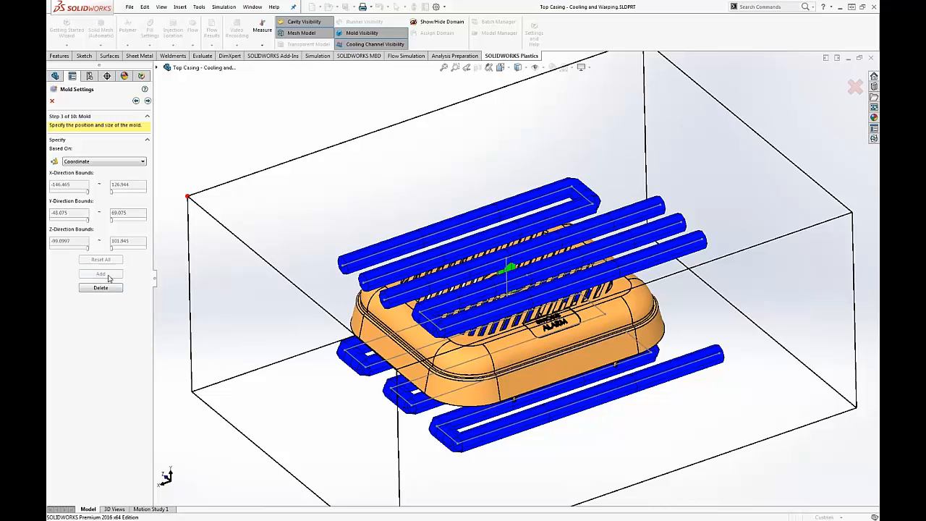
pyautogui.click(147, 100)
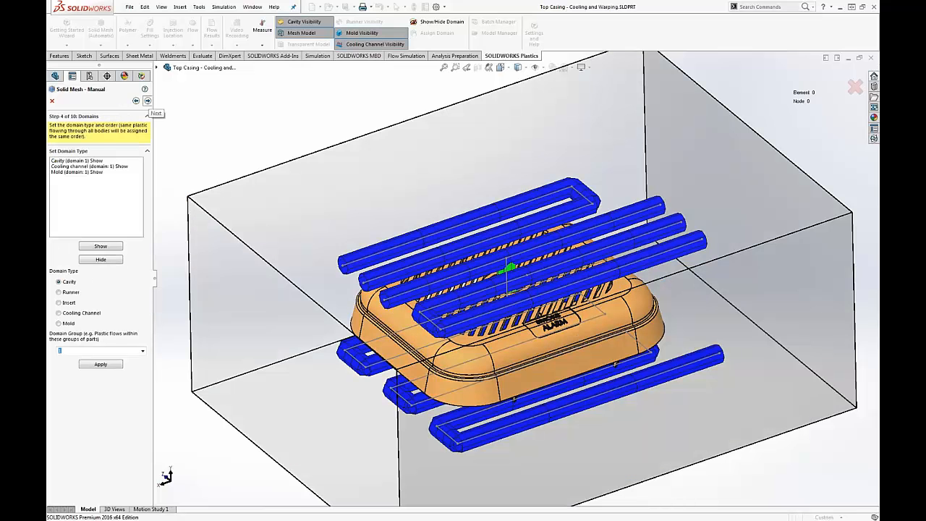
# Check the cavity, cooling channel and mold domain assignments one after another in the model
pyautogui.click(81, 161)
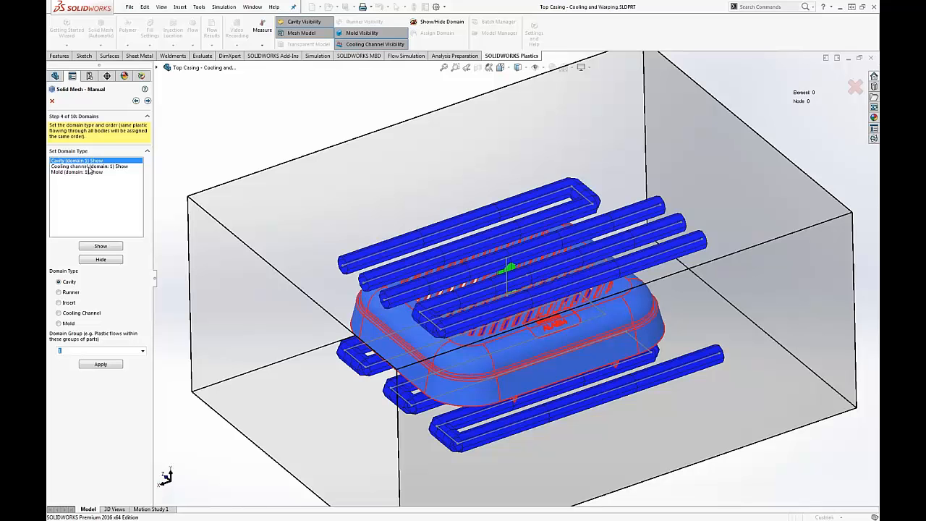
pyautogui.click(89, 166)
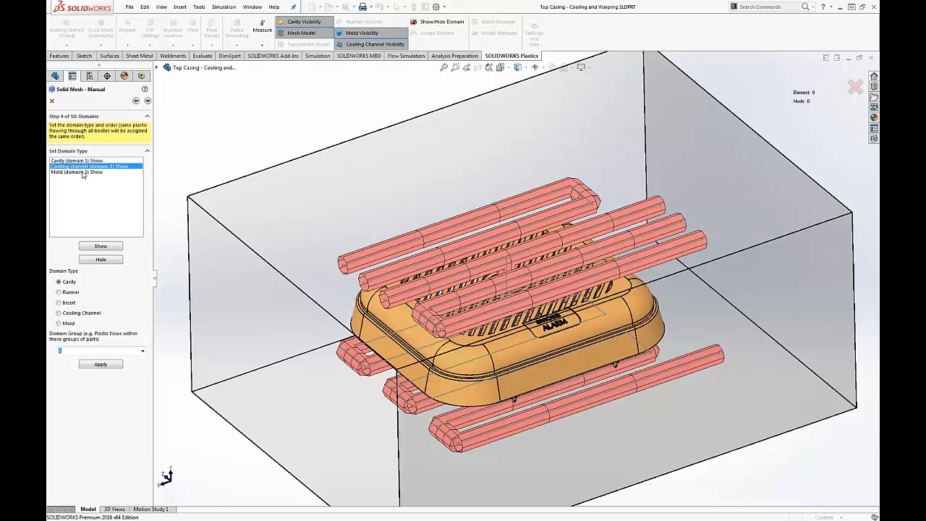
pyautogui.click(83, 173)
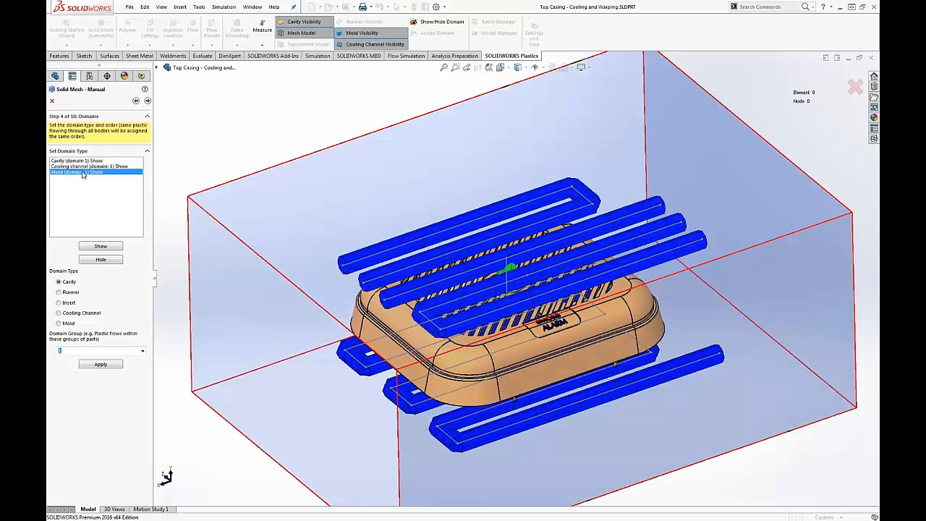
# Create surface meshes for the cavity at 4 mm with Automatic refinement and for the mold at 10.770609 mm without local refinement
pyautogui.click(146, 101)
pyautogui.moveTo(393, 226); pyautogui.dragTo(594, 476, button='middle')
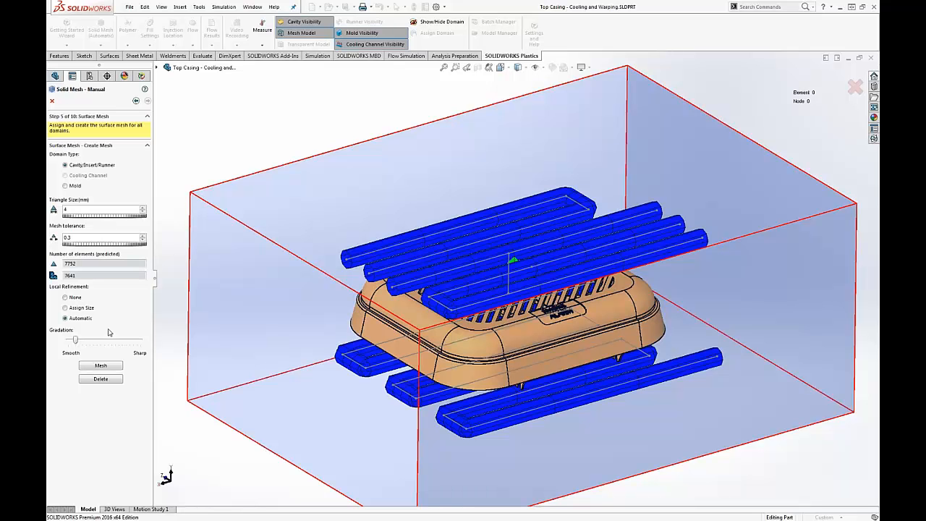
pyautogui.click(100, 365)
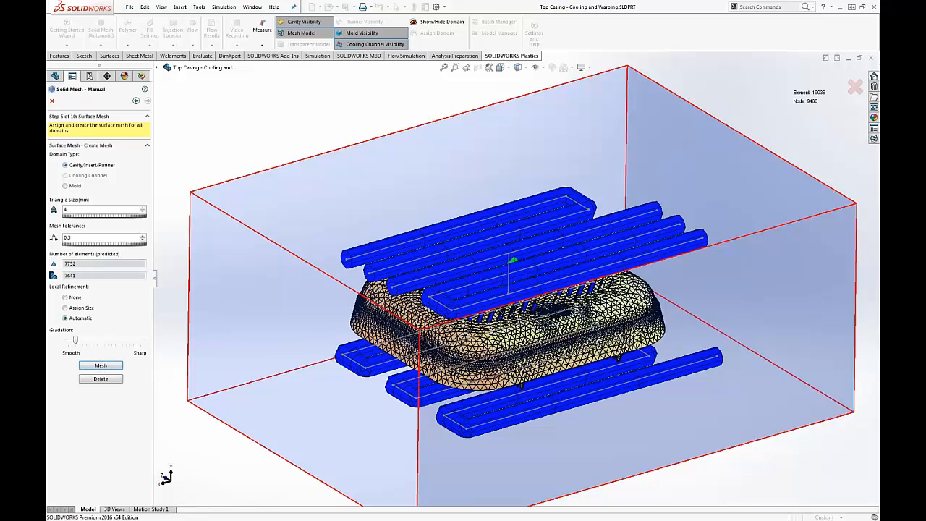
pyautogui.click(71, 187)
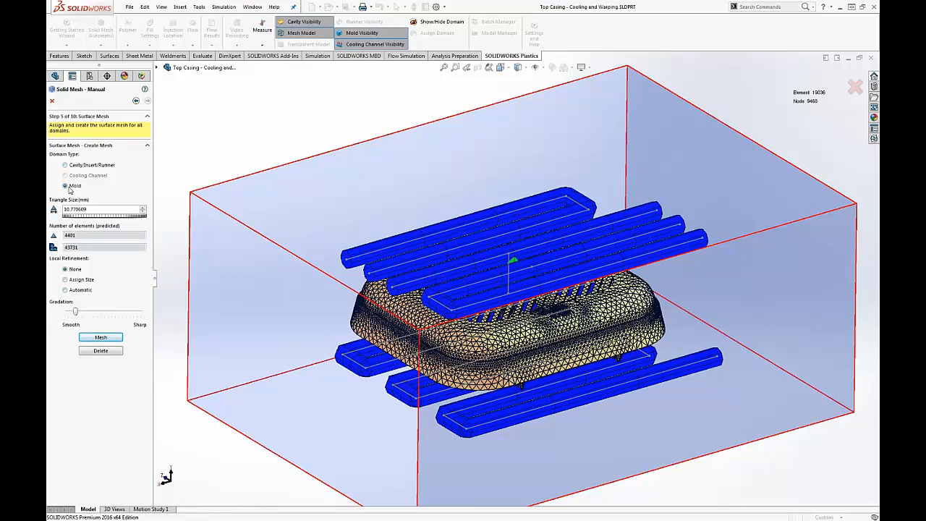
pyautogui.click(101, 338)
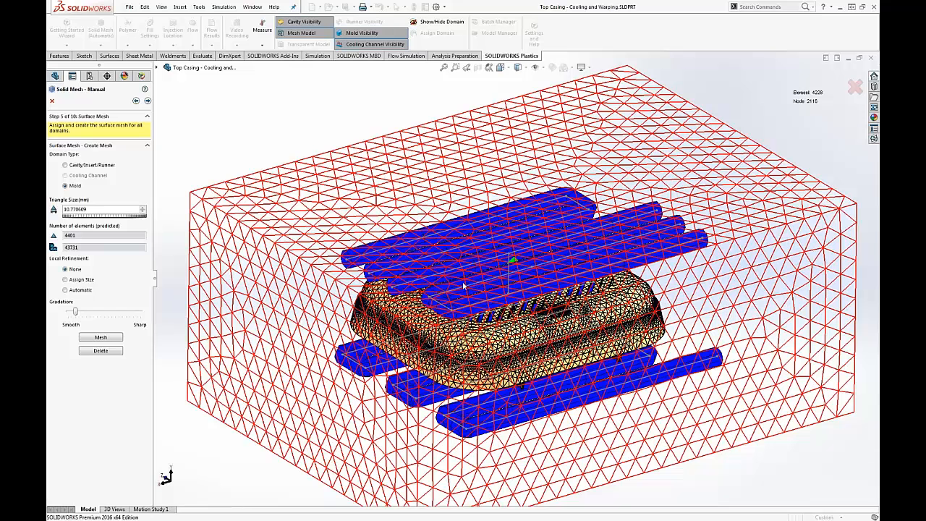
# Review and accept the surface mesh summary, and proceed past Mesh Editing without changes to the Solid Mesh step
pyautogui.click(147, 101)
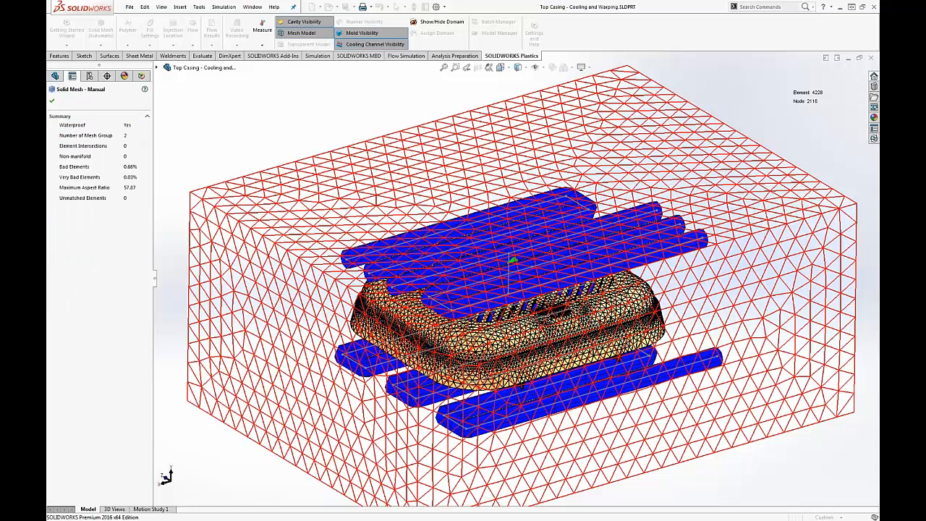
pyautogui.click(52, 101)
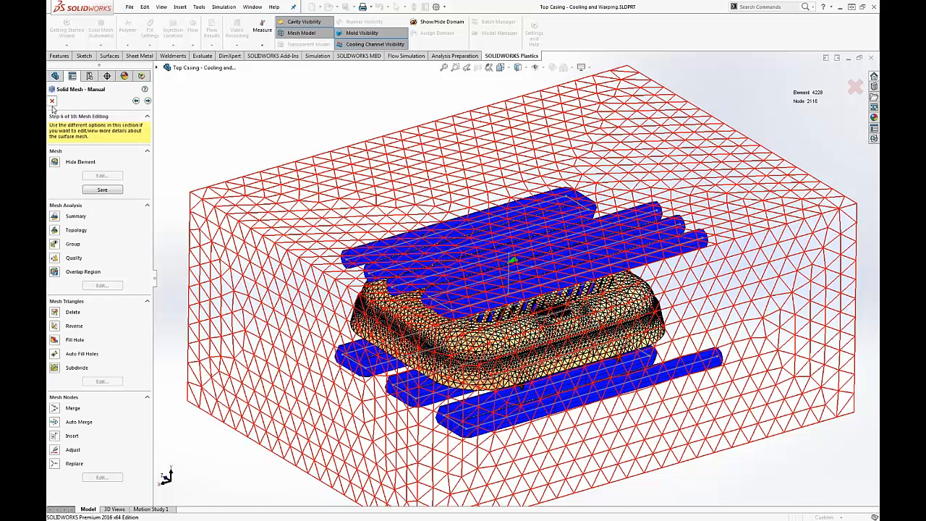
pyautogui.click(148, 100)
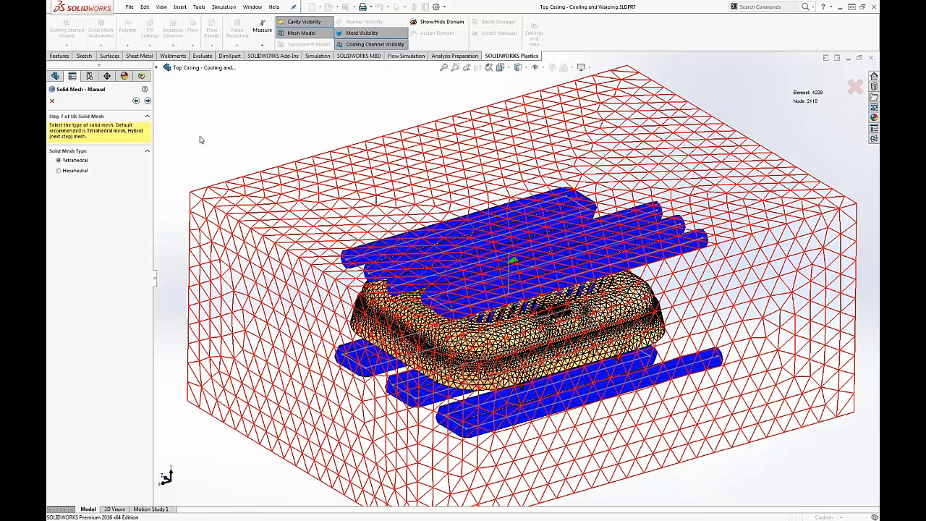
# Keep the Tetrahedral solid mesh type and create a Hybrid mesh for the cavity and a Tetrahedral mesh for the mold
pyautogui.click(146, 101)
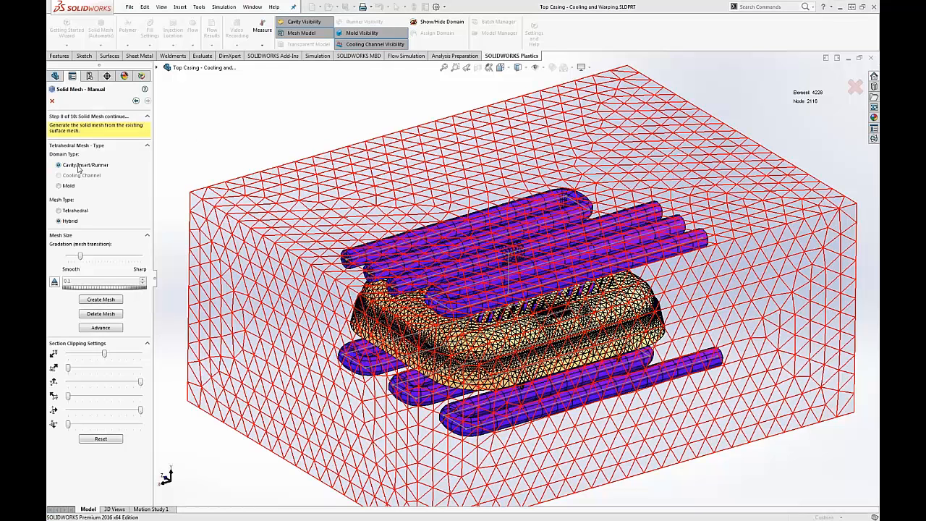
pyautogui.click(102, 305)
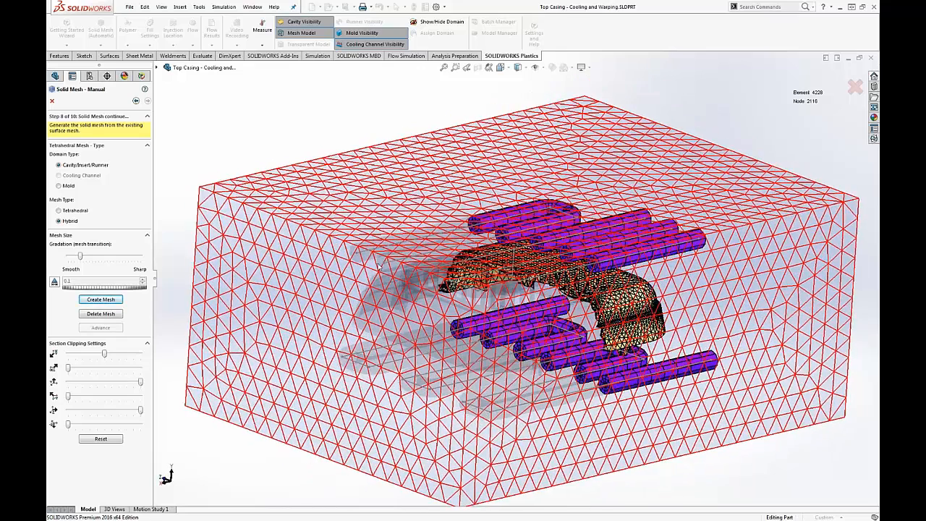
pyautogui.click(68, 187)
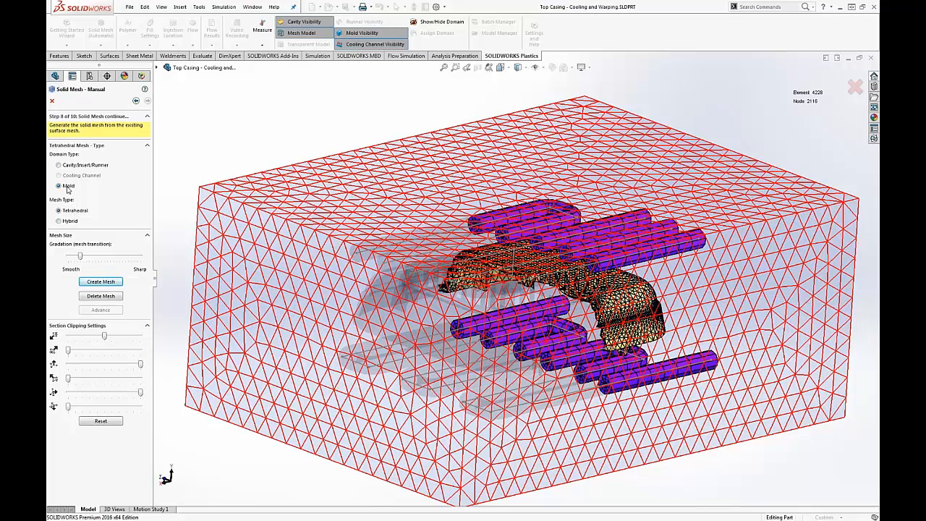
pyautogui.click(103, 282)
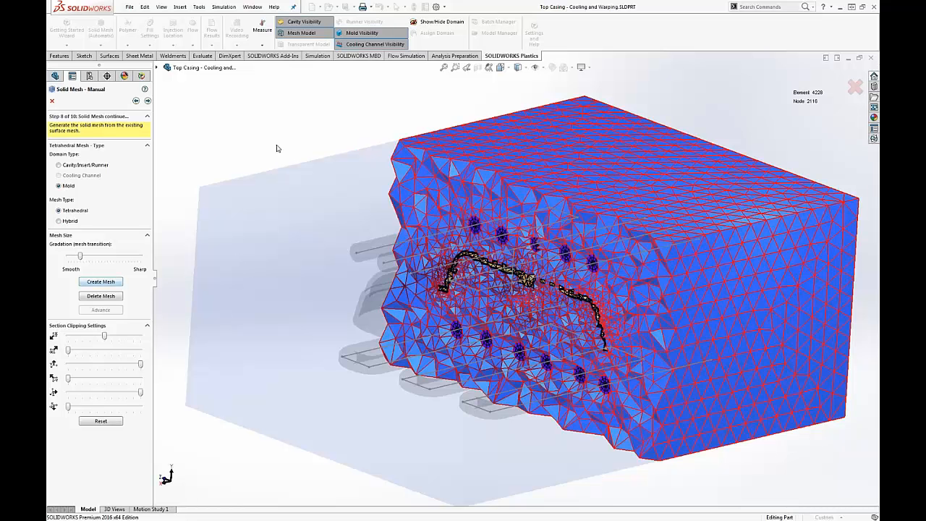
# Examine the sectioned solid mesh around the casing wall, the cooling channels and the baffle
pyautogui.scroll(-6, 460, 294)
pyautogui.moveTo(461, 298); pyautogui.dragTo(485, 297, button='middle')
pyautogui.scroll(5, 340, 310)
pyautogui.scroll(-2, 309, 295)
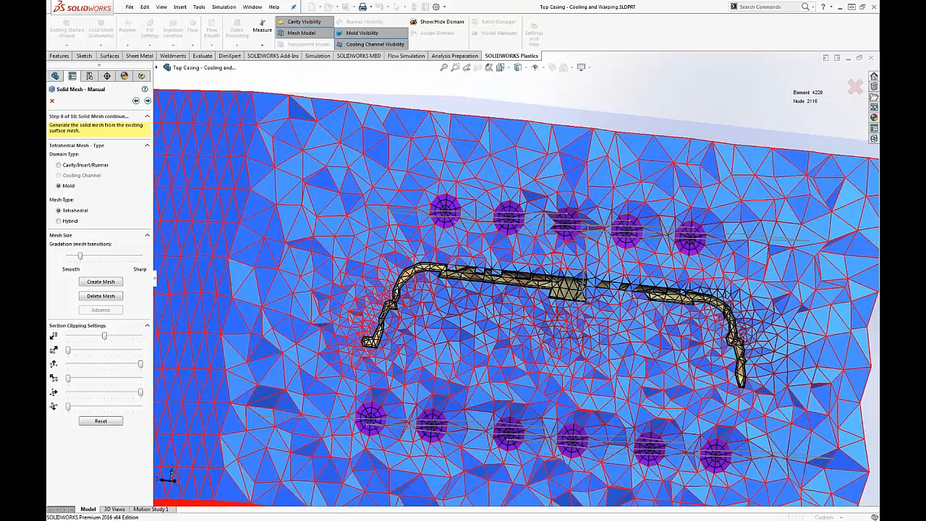
pyautogui.scroll(-2, 447, 240)
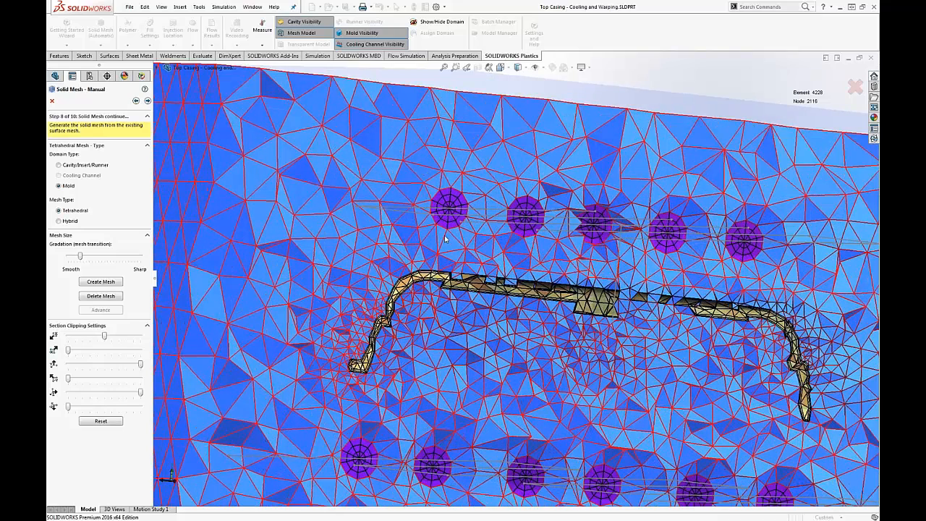
pyautogui.scroll(-2, 445, 245)
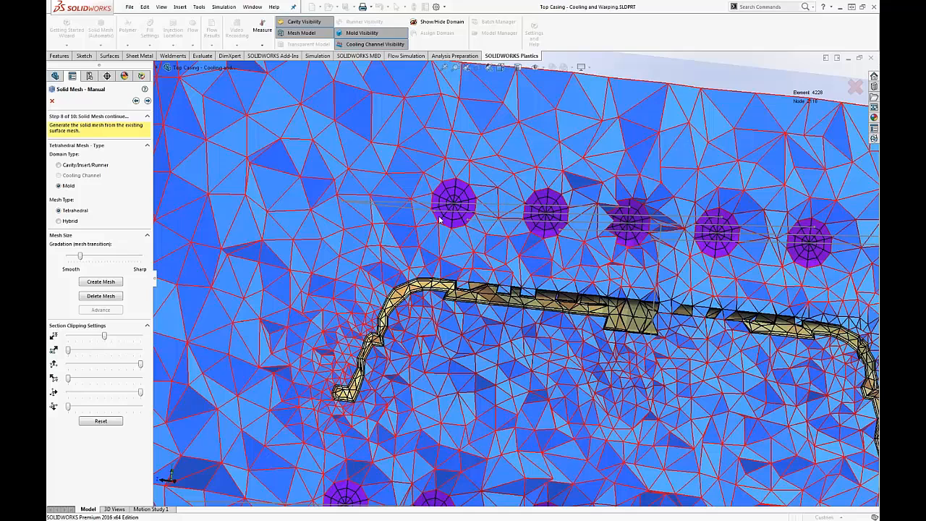
# Inspect the layered elements along the casing wall's curved edge up close, and compare them with the surrounding mold mesh
pyautogui.scroll(-2, 418, 270)
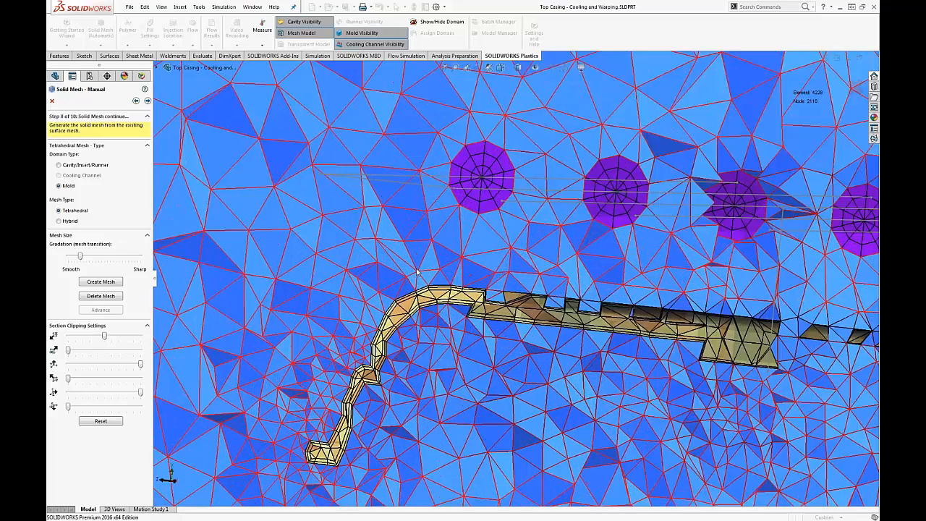
pyautogui.scroll(-2, 420, 275)
pyautogui.scroll(-2, 428, 284)
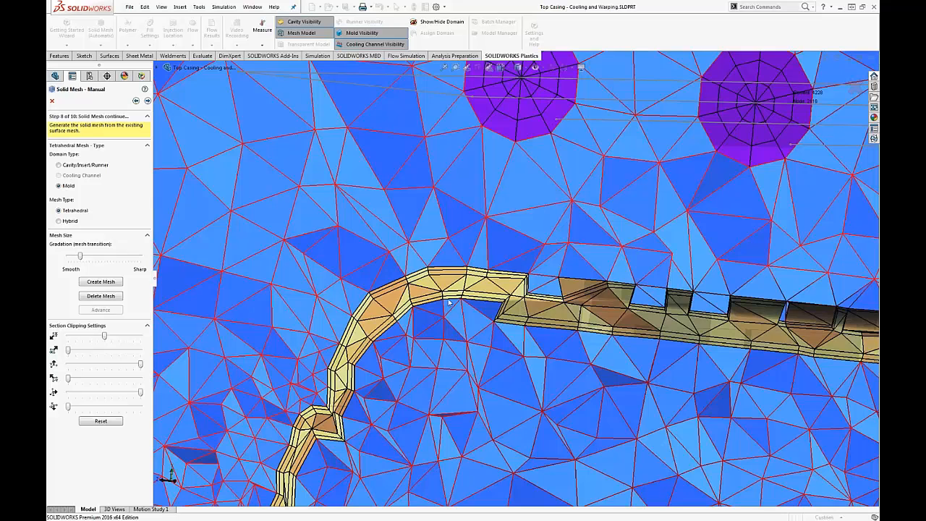
pyautogui.scroll(-4, 448, 301)
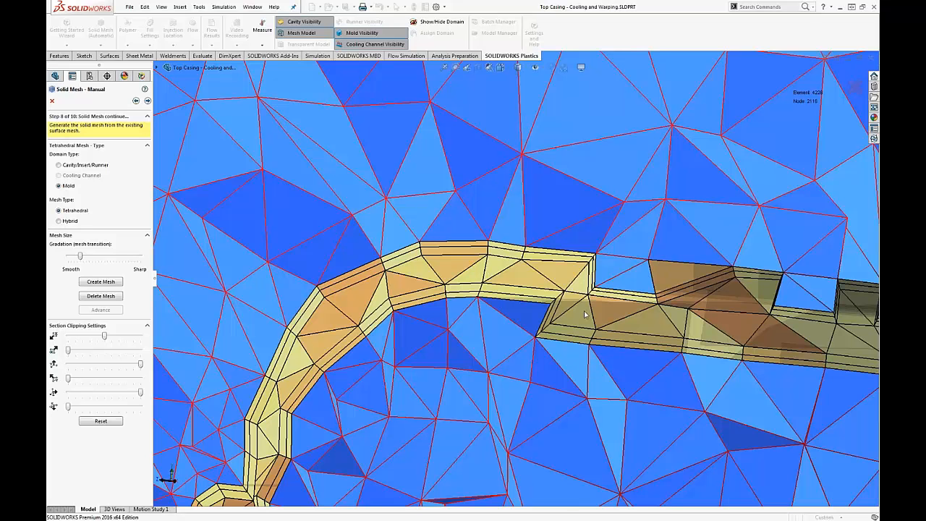
pyautogui.scroll(-2, 428, 258)
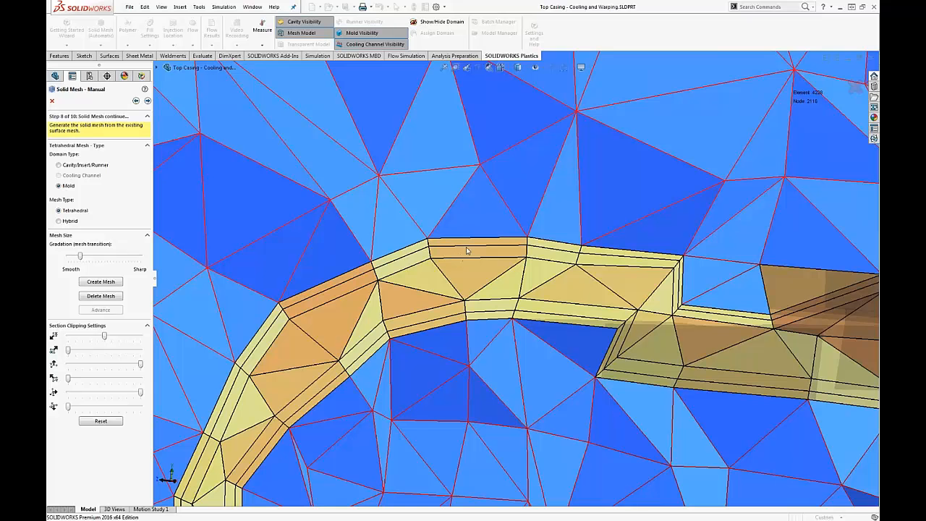
pyautogui.scroll(5, 460, 265)
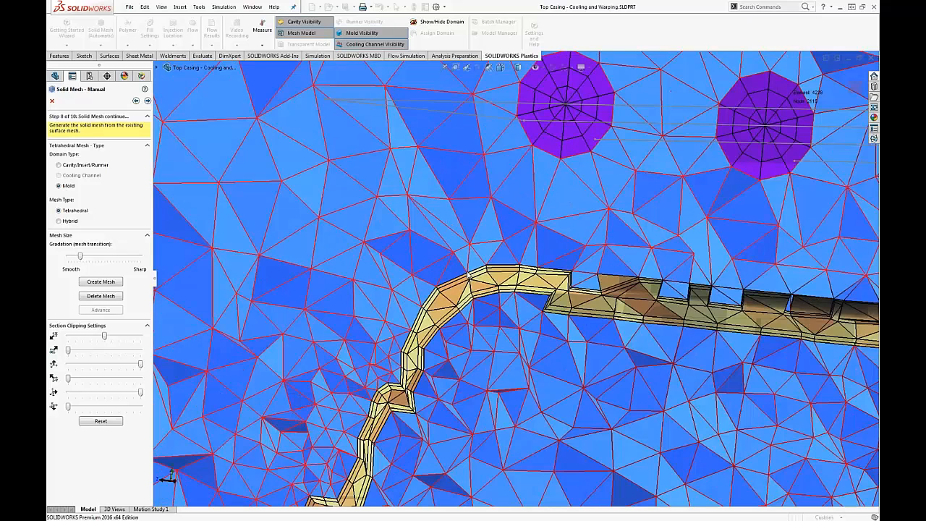
pyautogui.scroll(-2, 644, 280)
pyautogui.scroll(4, 774, 272)
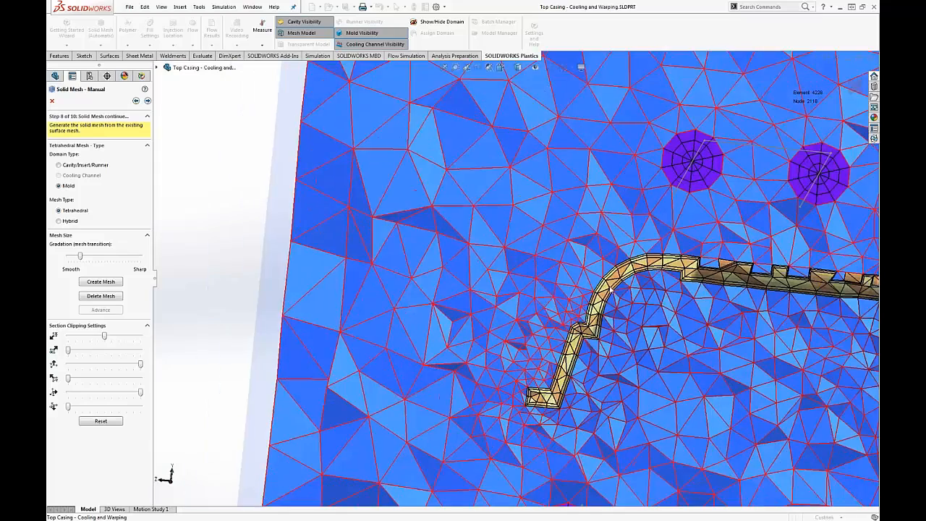
pyautogui.scroll(-2, 774, 272)
pyautogui.scroll(3, 774, 273)
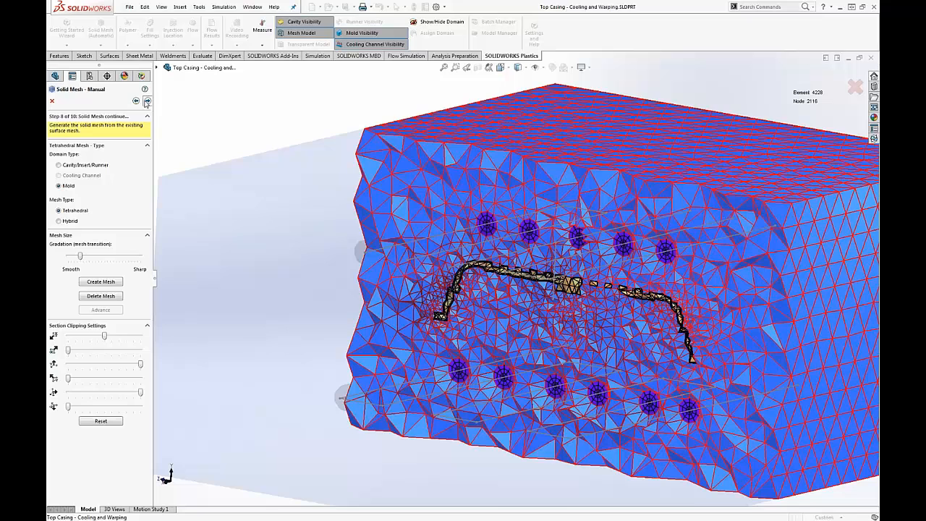
# Proceed through the Section Clipping and Solid Mesh Quality steps without changes and accept the finished solid mesh
pyautogui.click(147, 102)
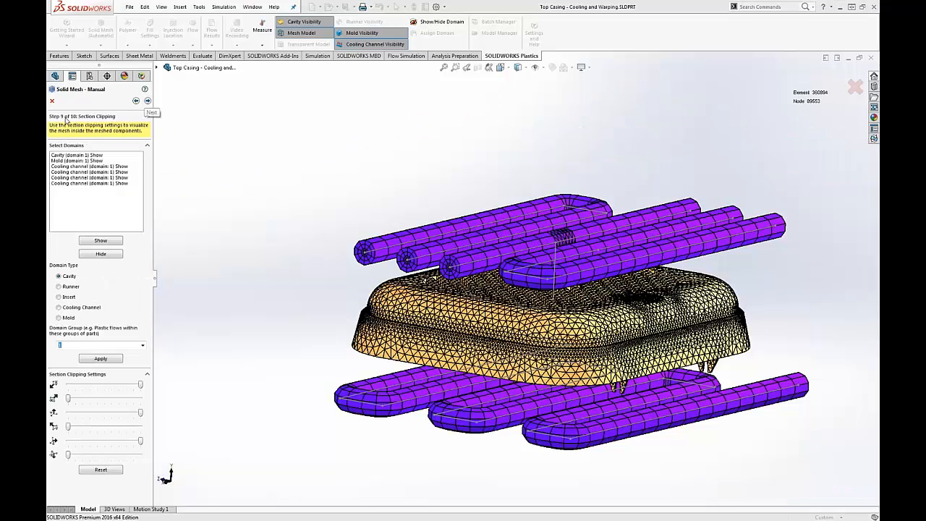
pyautogui.click(146, 102)
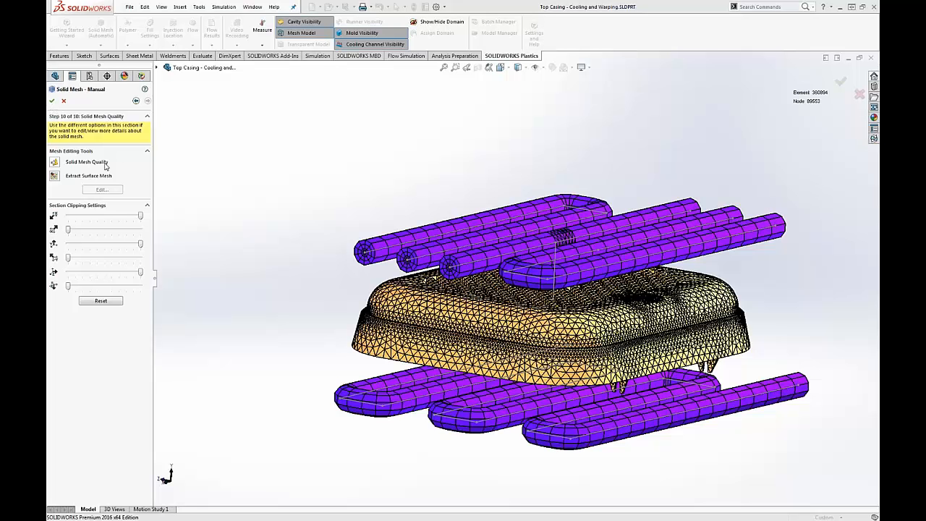
pyautogui.click(52, 100)
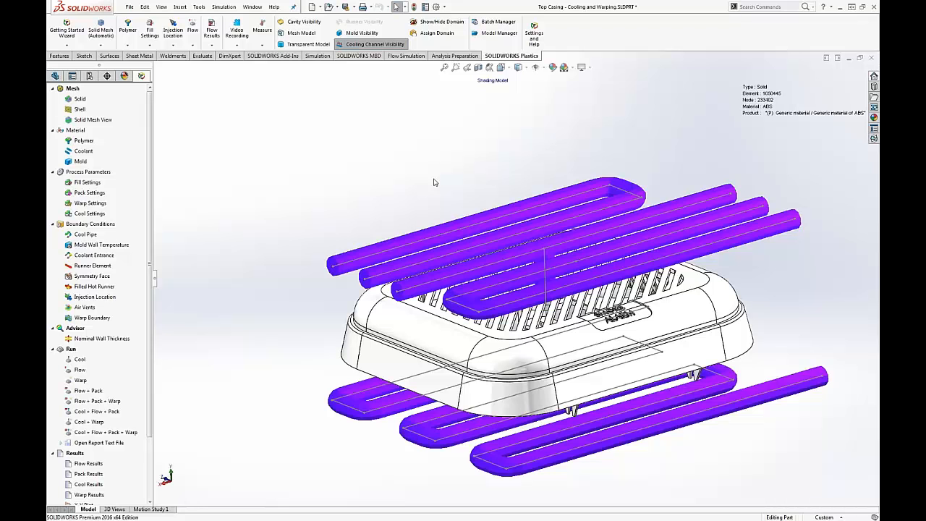
# Review the Cool Settings for melt, air and coolant temperatures, flow rate and eject control, and close them without changes
pyautogui.scroll(-2, 680, 408)
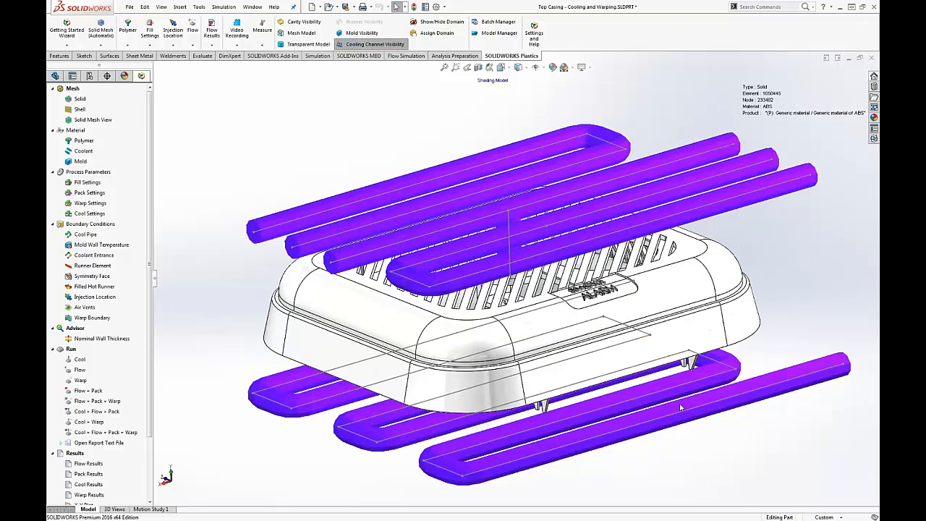
pyautogui.click(99, 186)
pyautogui.click(98, 193)
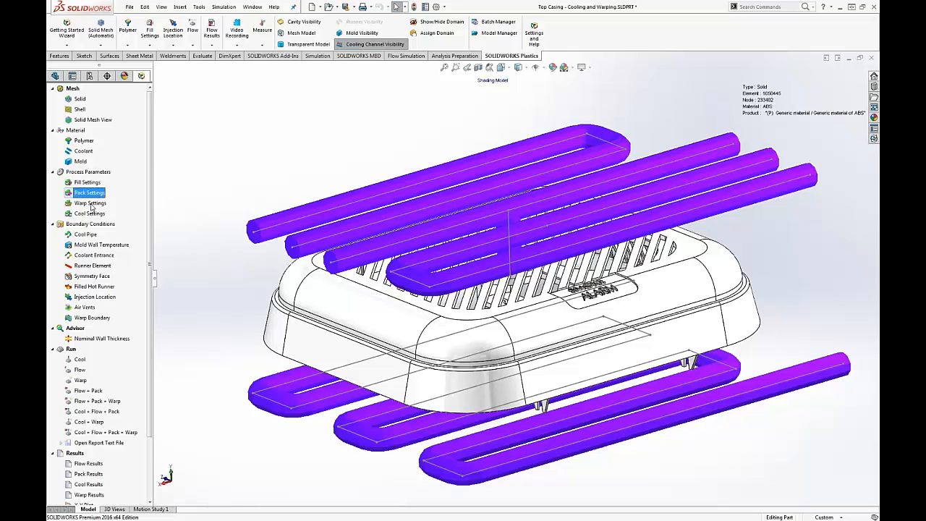
pyautogui.click(92, 214)
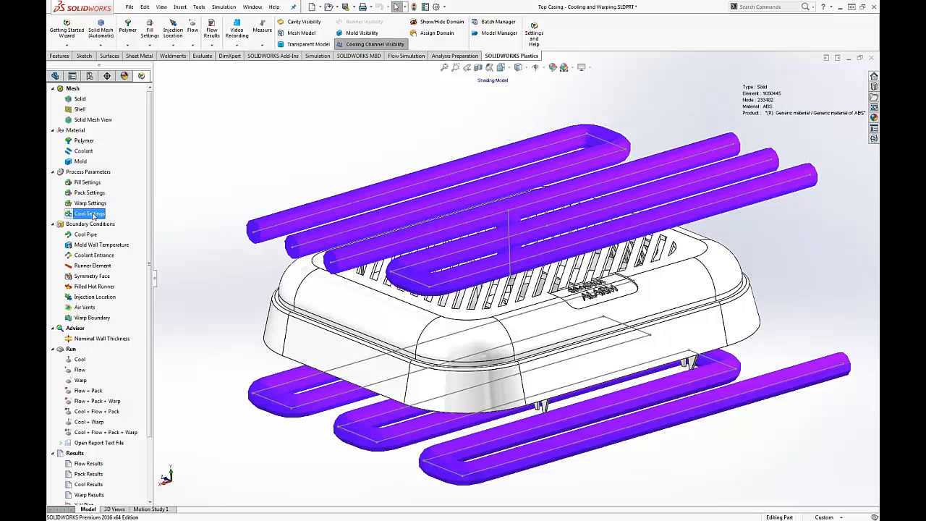
pyautogui.doubleClick(92, 214)
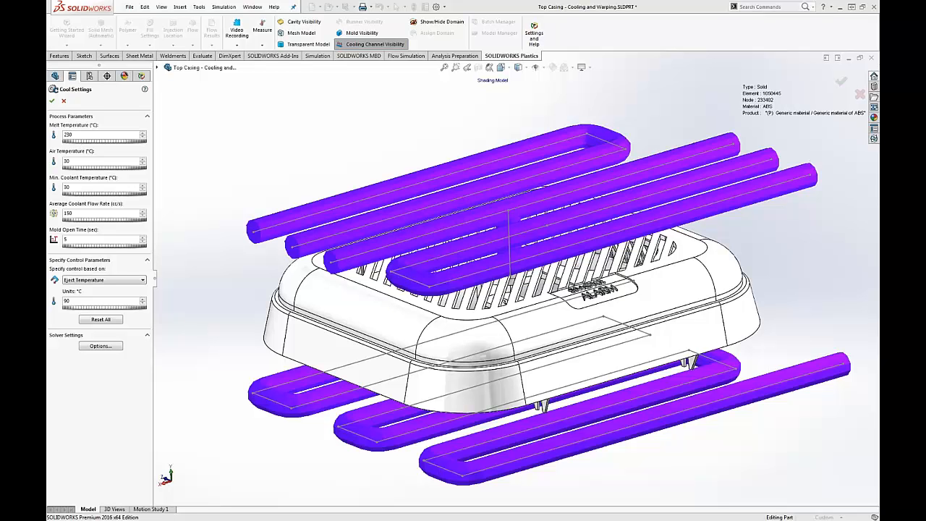
pyautogui.click(90, 159)
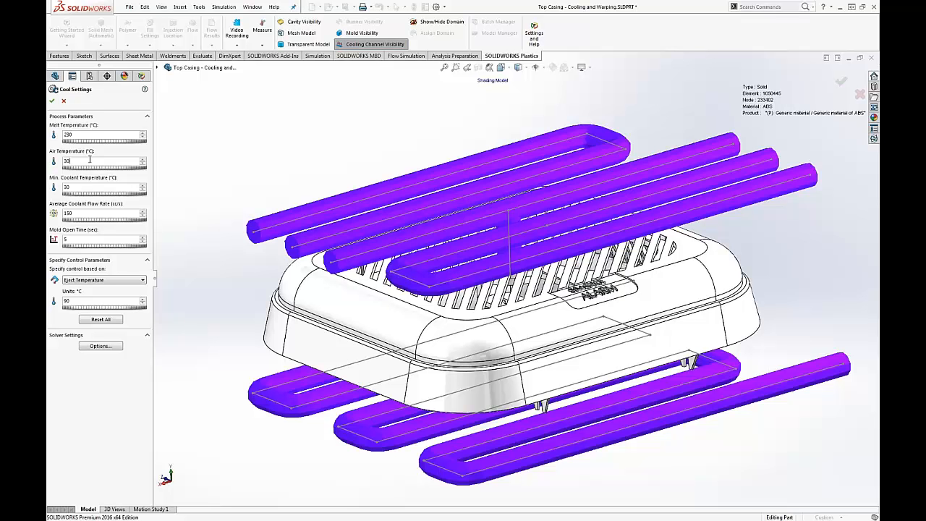
pyautogui.click(90, 213)
pyautogui.click(92, 281)
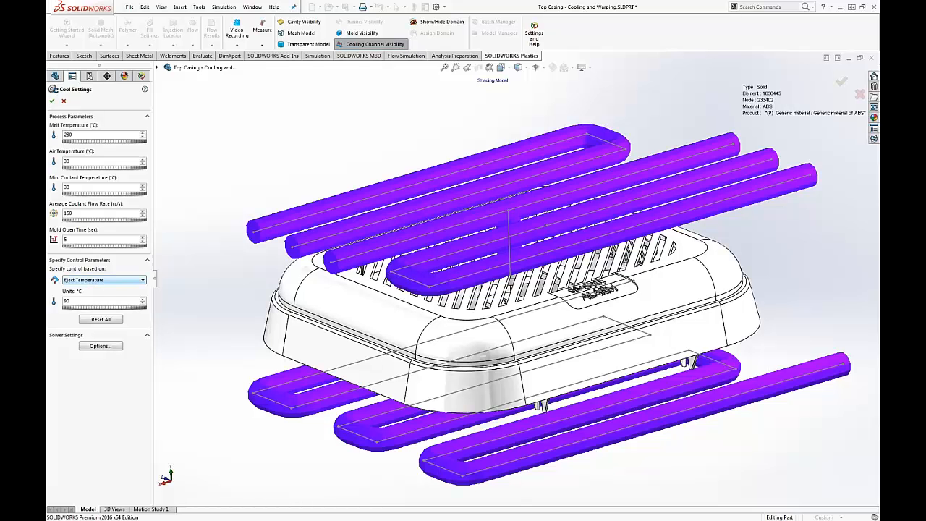
pyautogui.click(64, 101)
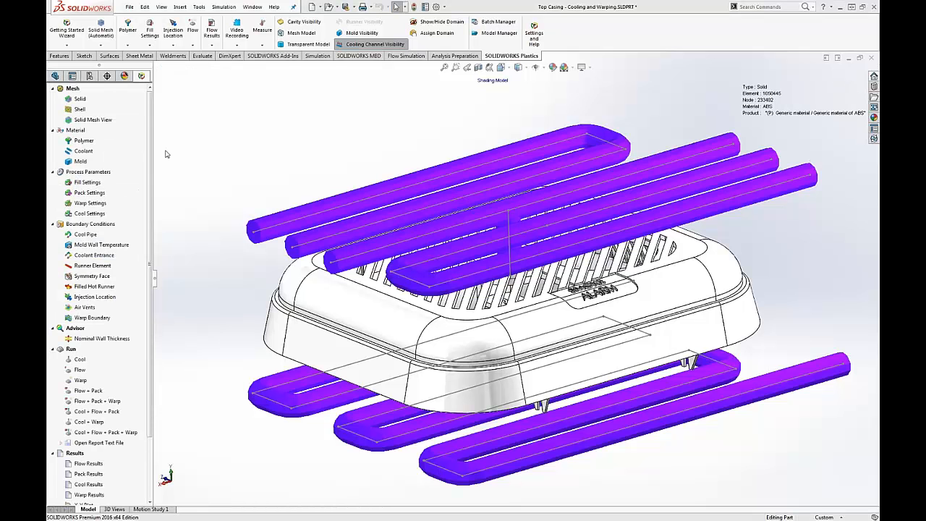
# Review cooling pipe 1's flow direction, available coolant materials, inlet temperature and flow rate in Cool Pipe, and close it without changes
pyautogui.doubleClick(76, 236)
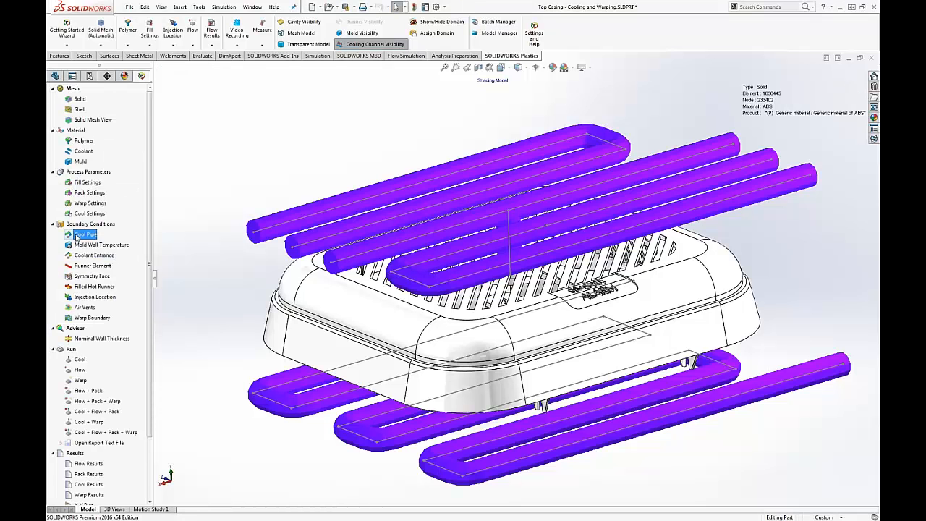
pyautogui.moveTo(312, 153); pyautogui.dragTo(310, 166, button='middle')
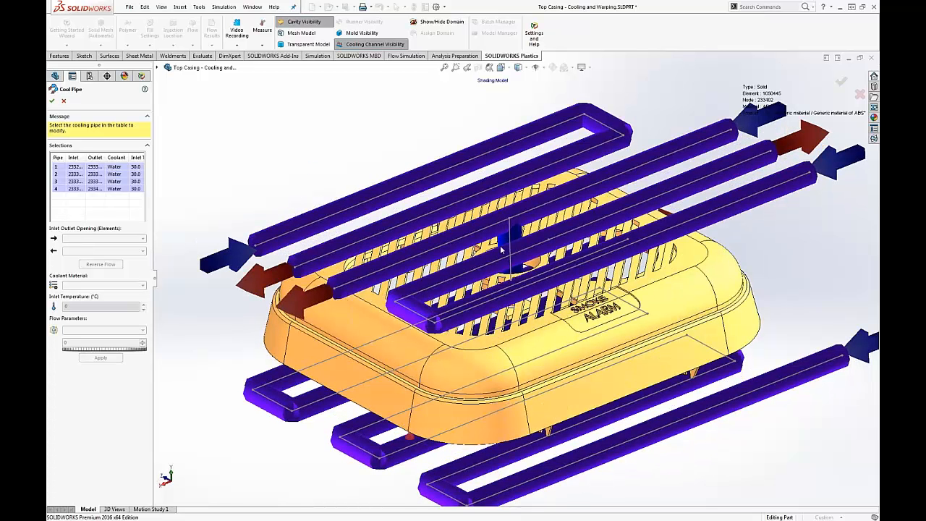
pyautogui.click(79, 167)
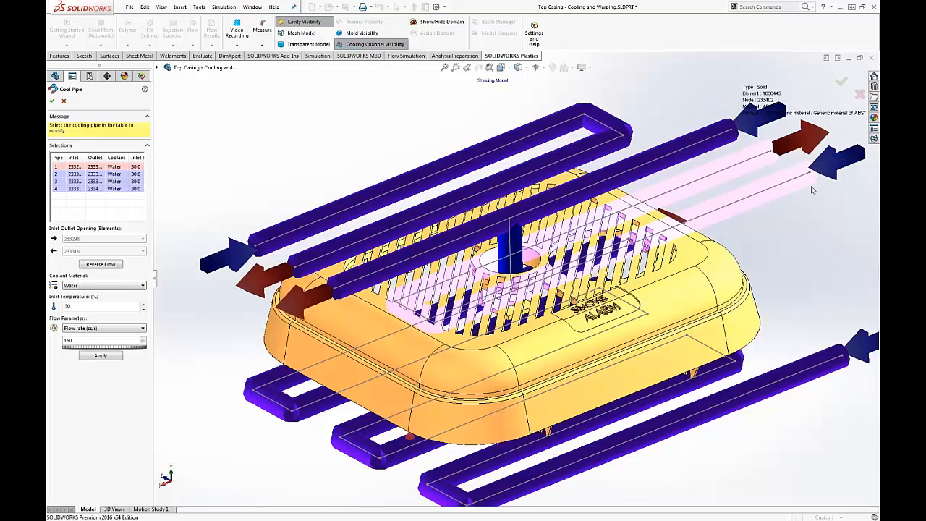
pyautogui.click(100, 286)
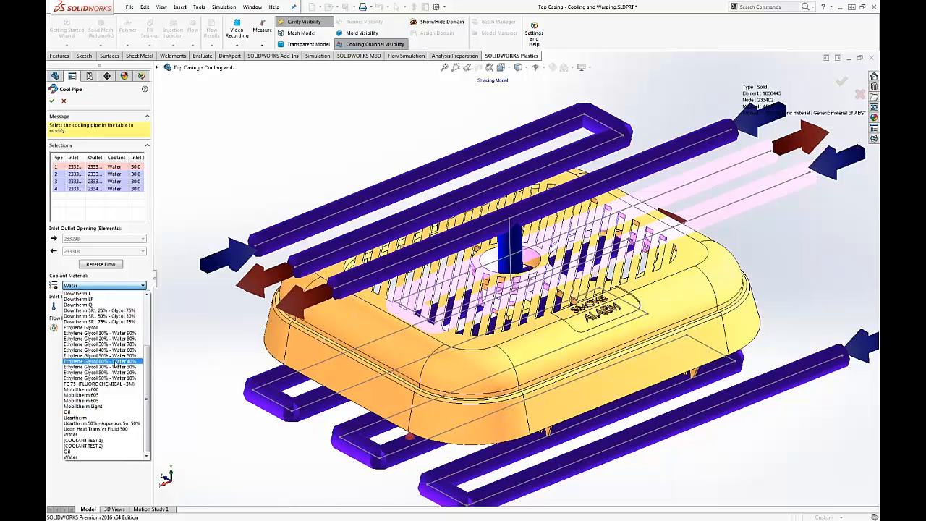
pyautogui.scroll(4, 147, 381)
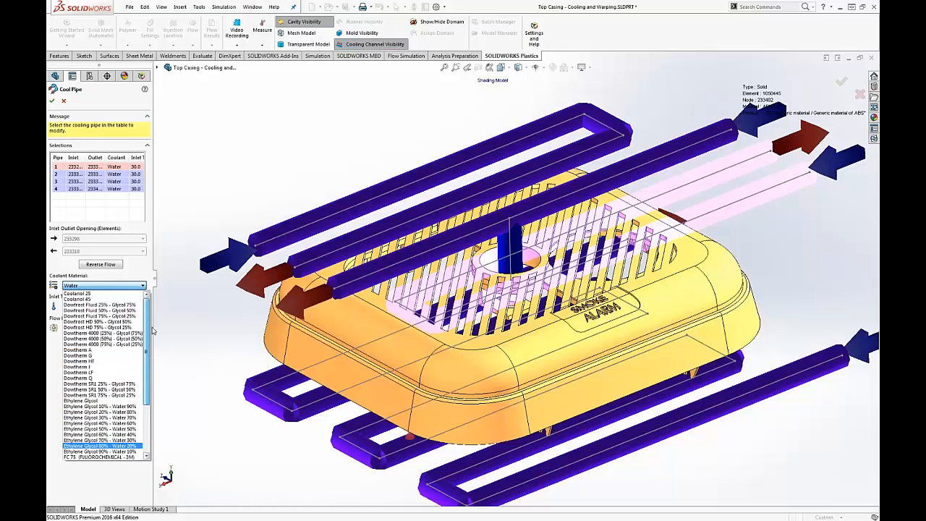
pyautogui.click(129, 287)
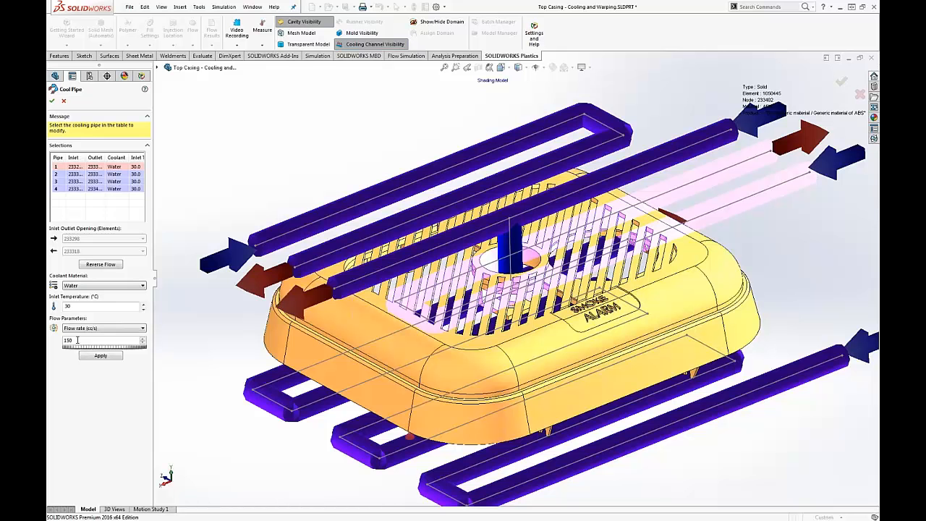
pyautogui.click(64, 101)
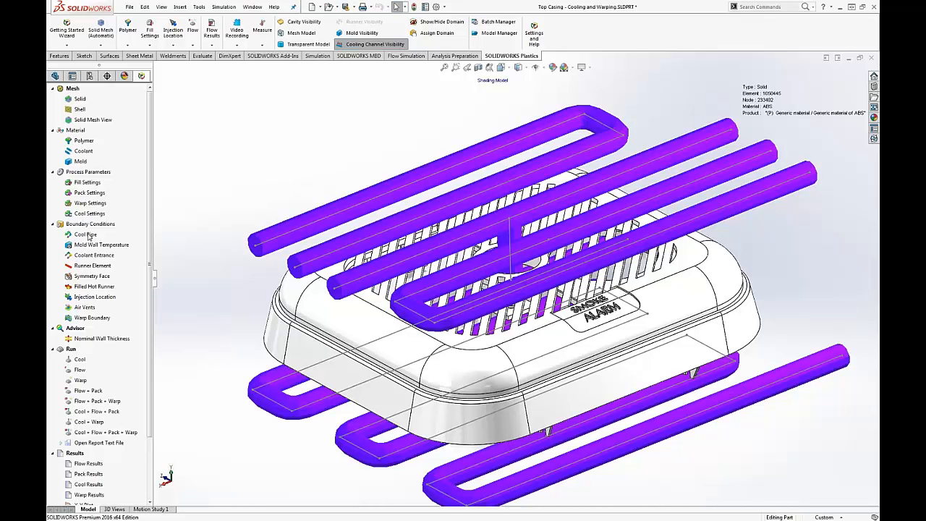
# Open the Filled Hot Runner boundary condition and its temperature value for editing
pyautogui.click(98, 268)
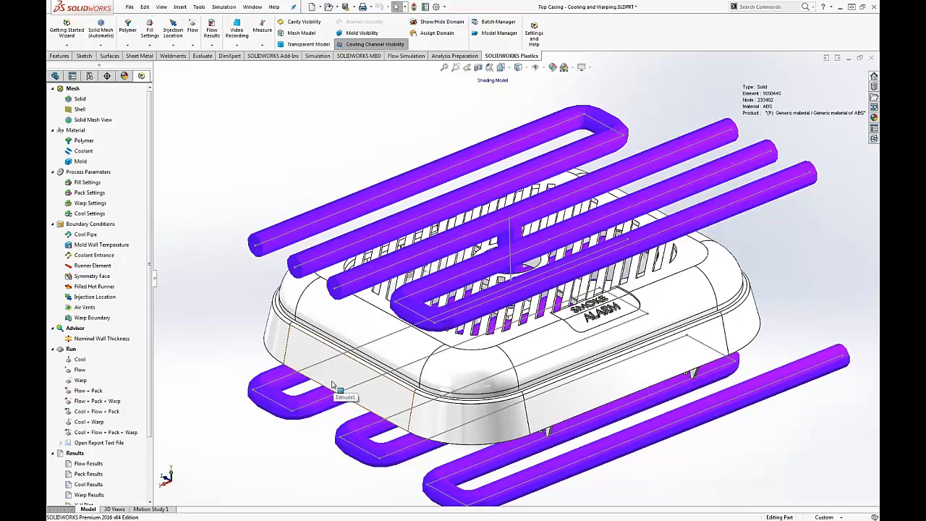
pyautogui.click(91, 265)
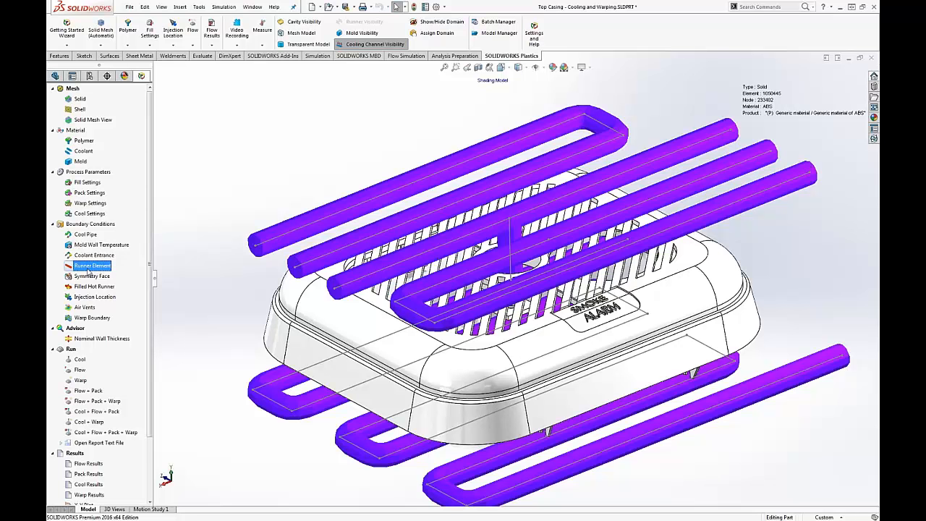
pyautogui.click(181, 279)
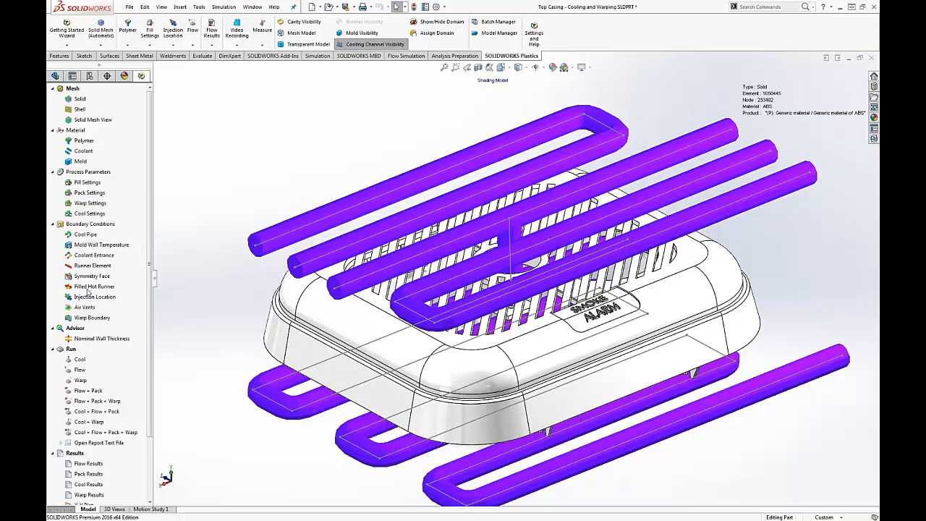
pyautogui.click(87, 291)
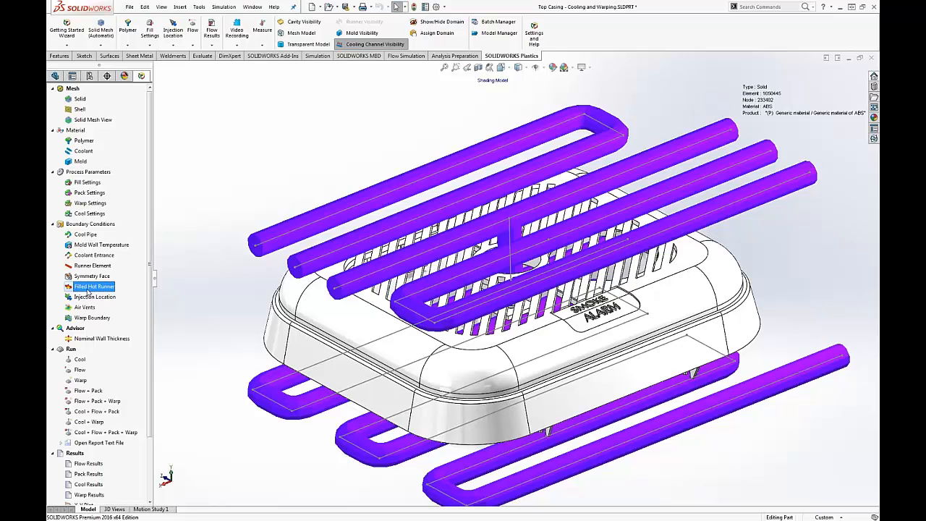
pyautogui.doubleClick(87, 292)
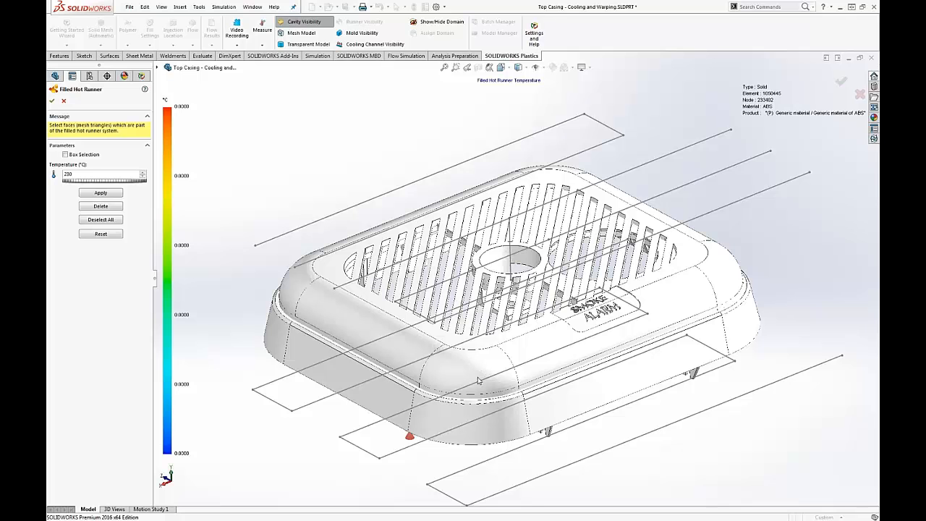
pyautogui.doubleClick(62, 175)
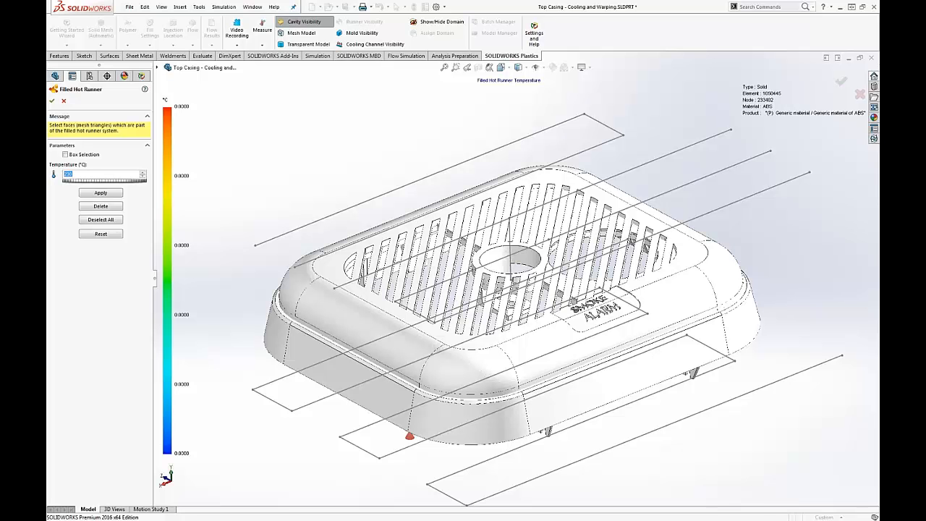